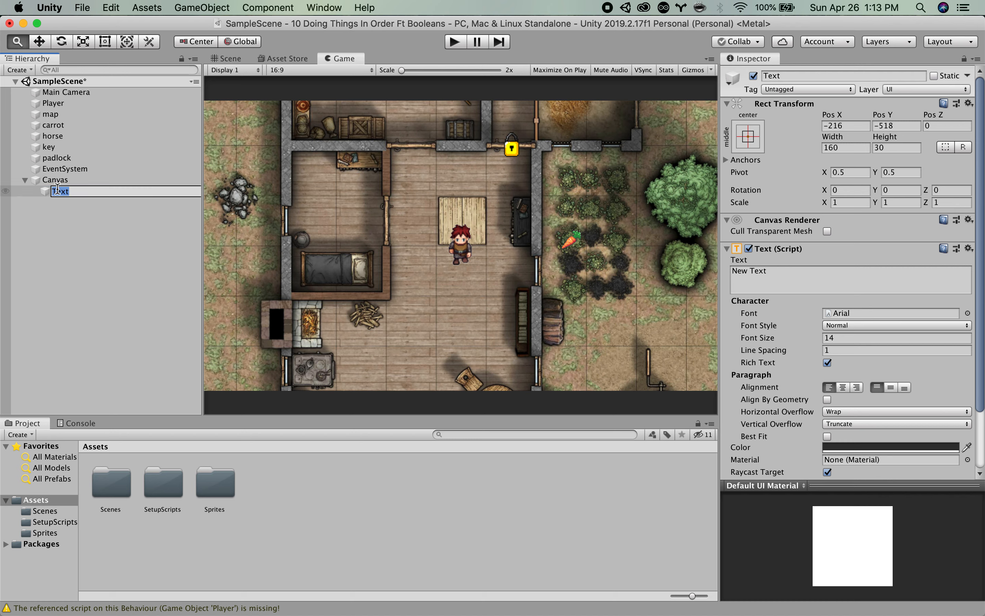
# Rename the new text object under the Canvas as actionText
pyautogui.write('tool')
pyautogui.press('Return')
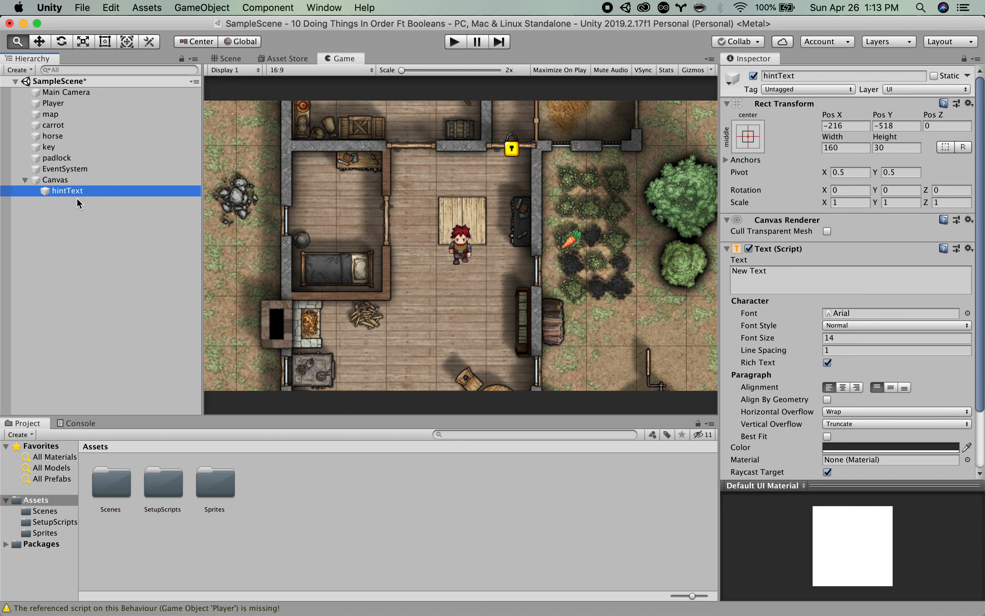
pyautogui.click(76, 191)
pyautogui.write('action')
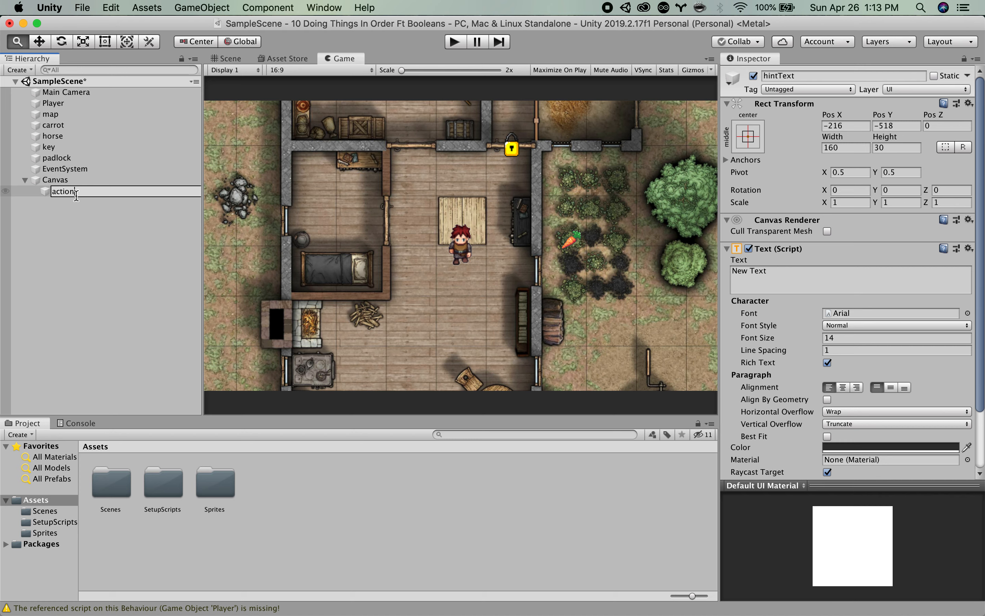
pyautogui.write('Text')
pyautogui.press('Return')
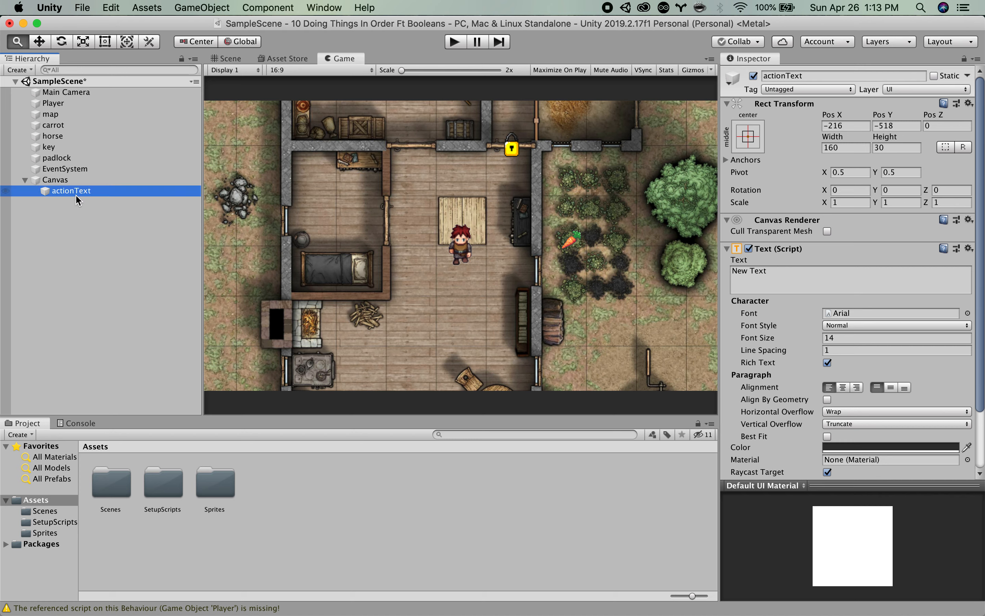
# Create a second UI text object under the Canvas and name it horseText
pyautogui.click(18, 70)
pyautogui.moveTo(75, 171)
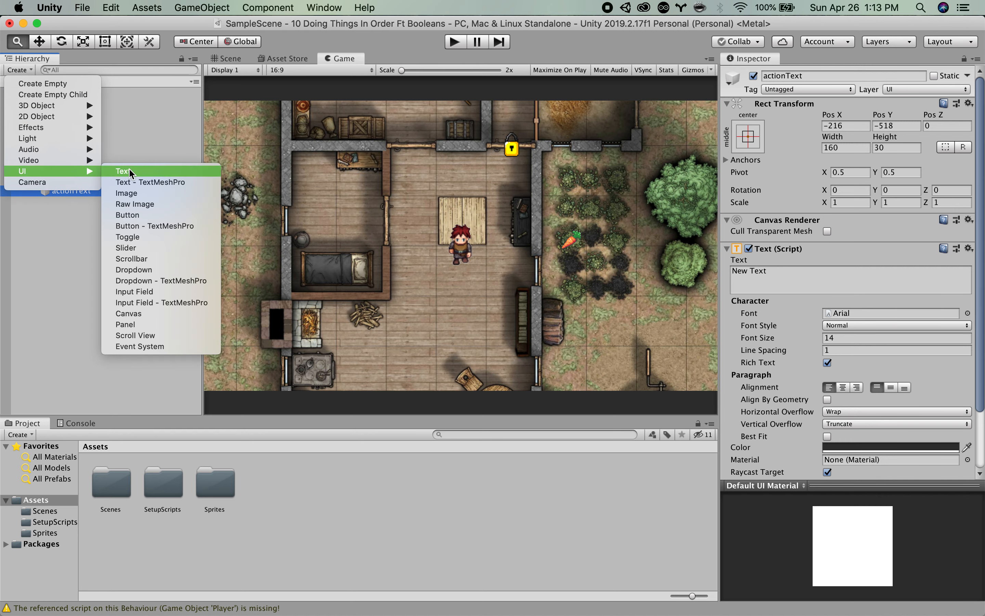
pyautogui.click(135, 169)
pyautogui.write('hors')
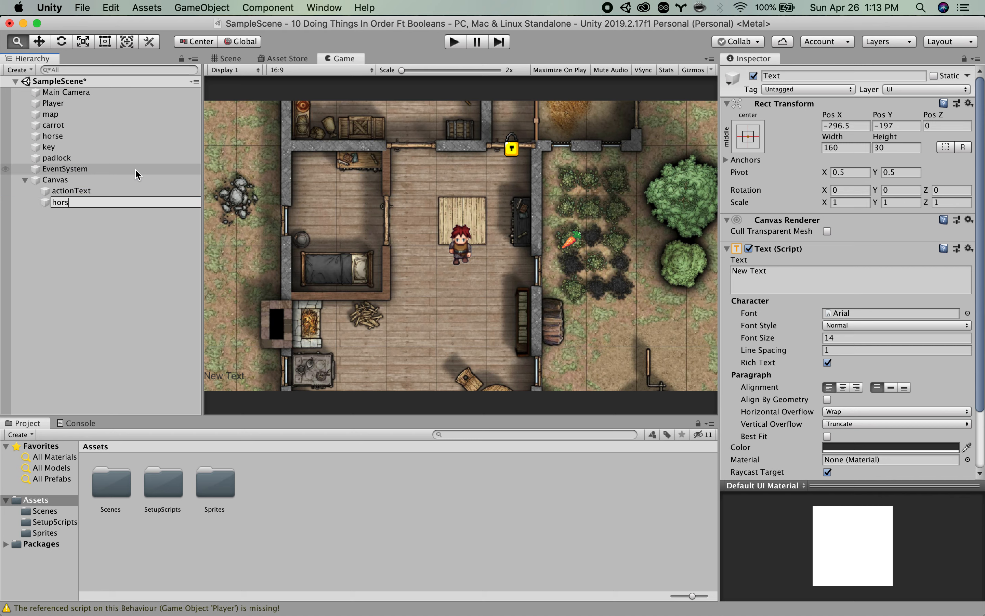
pyautogui.write('eText')
pyautogui.press('Return')
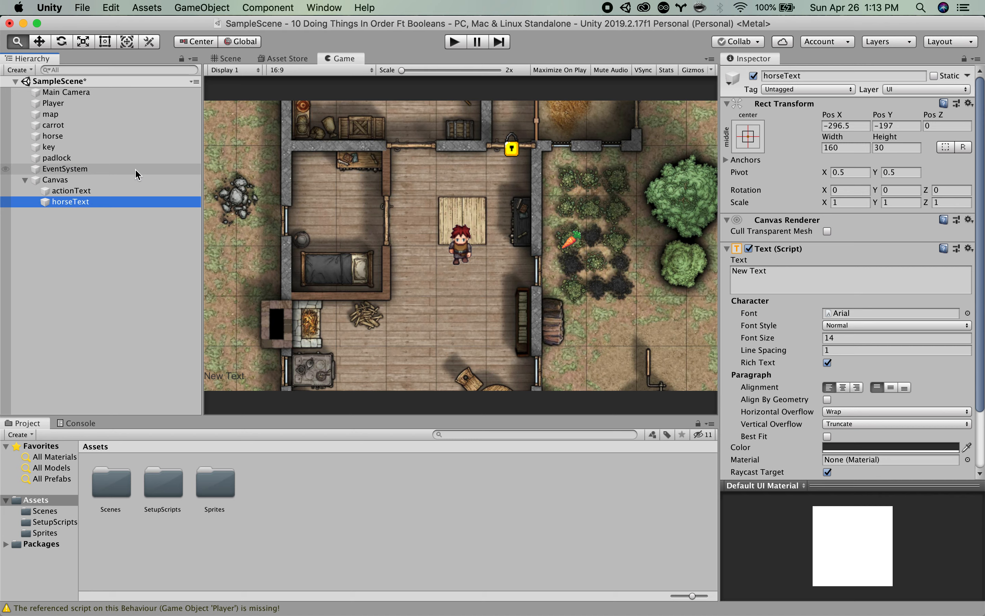
pyautogui.click(94, 190)
pyautogui.click(90, 203)
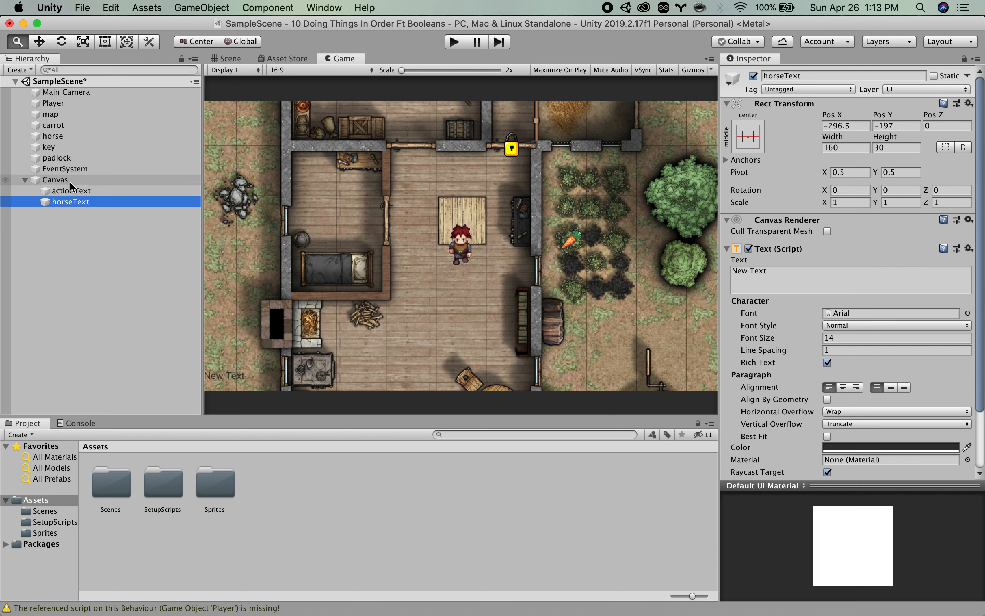
pyautogui.click(72, 192)
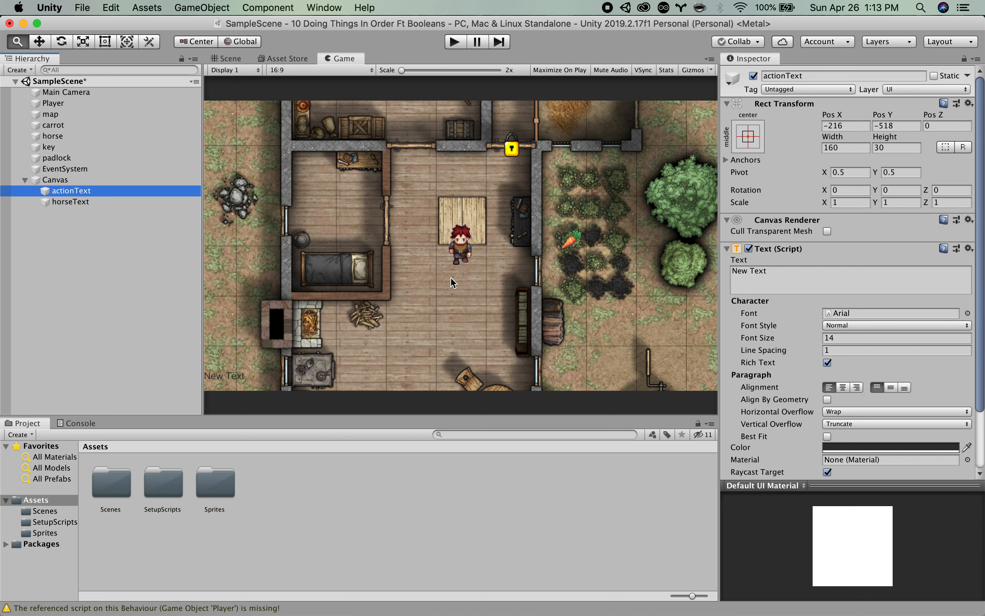
pyautogui.click(64, 190)
pyautogui.click(133, 179)
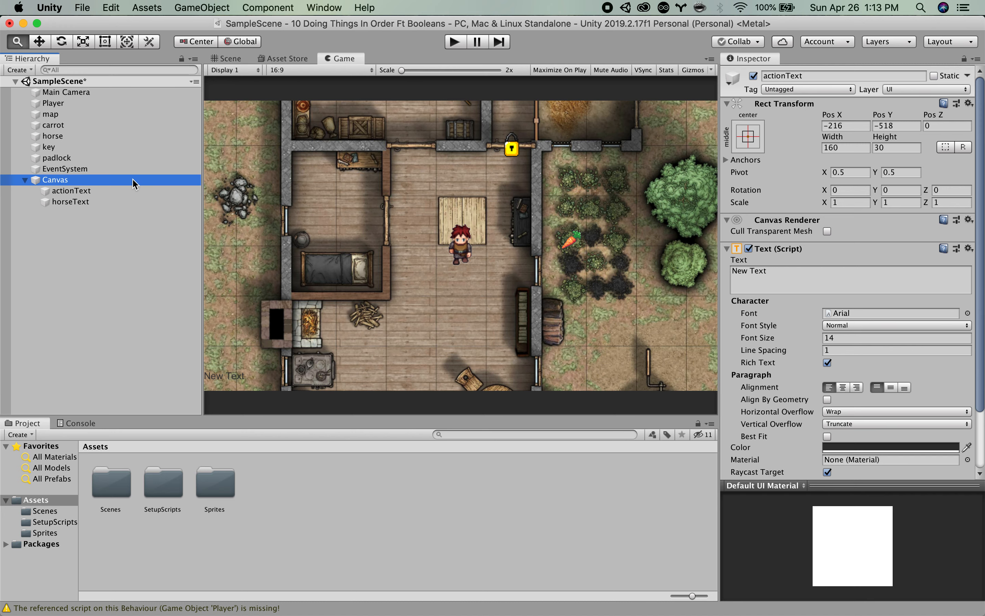
pyautogui.click(105, 191)
# Anchor horseText at middle center, including its pivot and position, and center its text horizontally and vertically
pyautogui.click(106, 203)
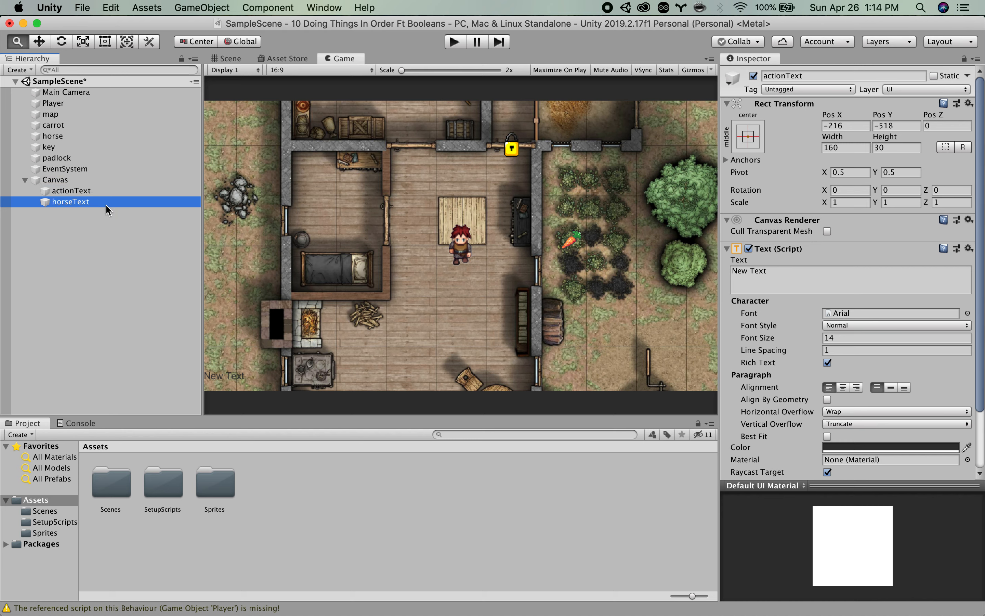
pyautogui.click(754, 145)
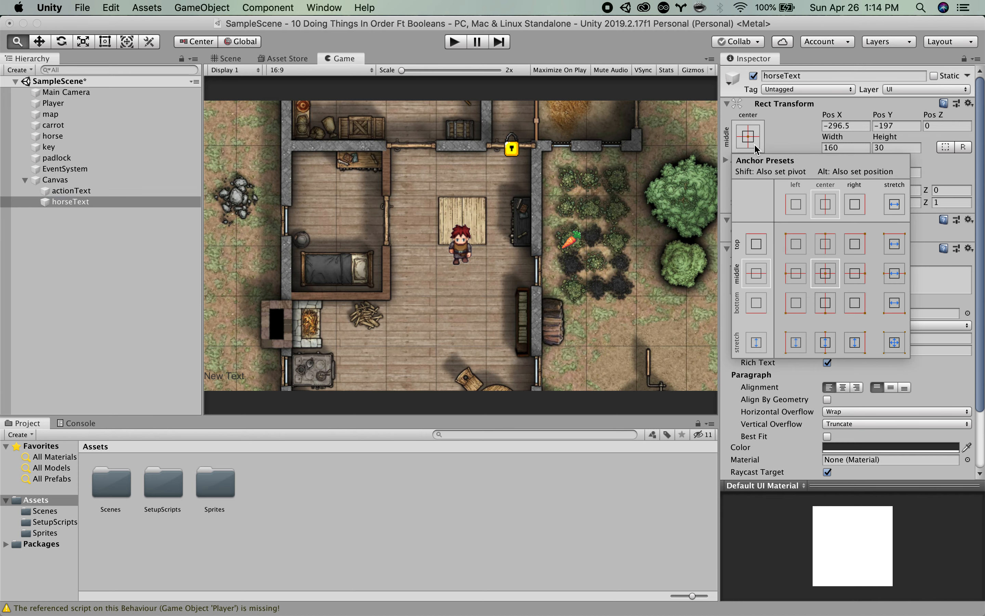
pyautogui.hotkey('shift', 'alt')
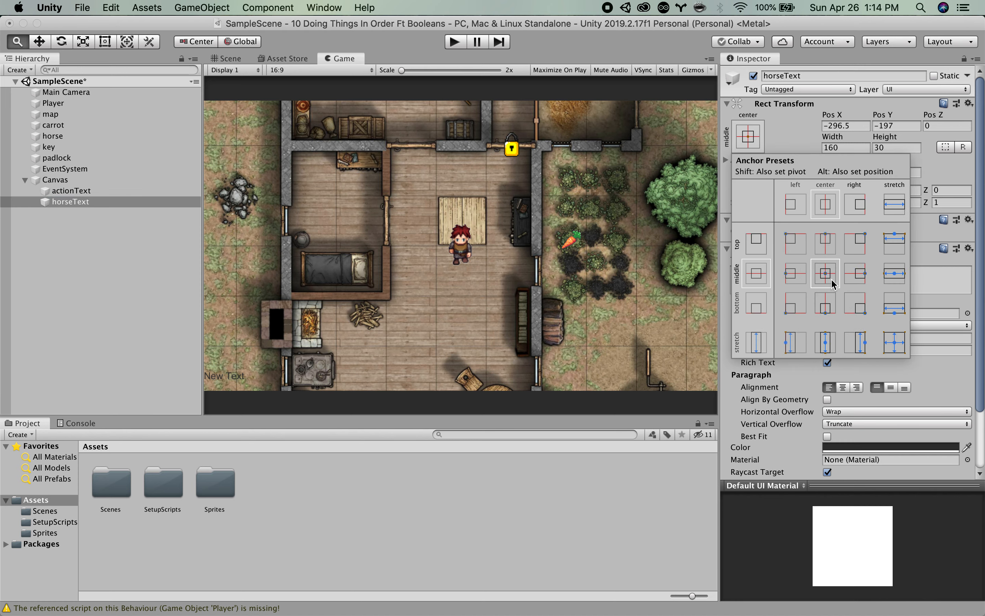
pyautogui.keyDown('alt'); pyautogui.keyDown('shift'); pyautogui.click(830, 277); pyautogui.keyUp('shift'); pyautogui.keyUp('alt')
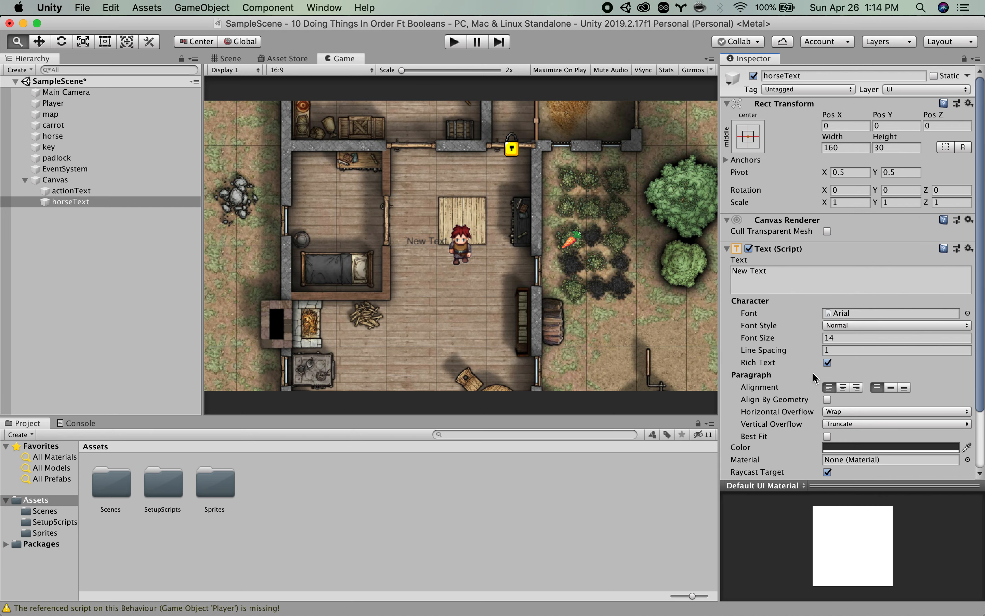
pyautogui.click(843, 387)
pyautogui.click(891, 387)
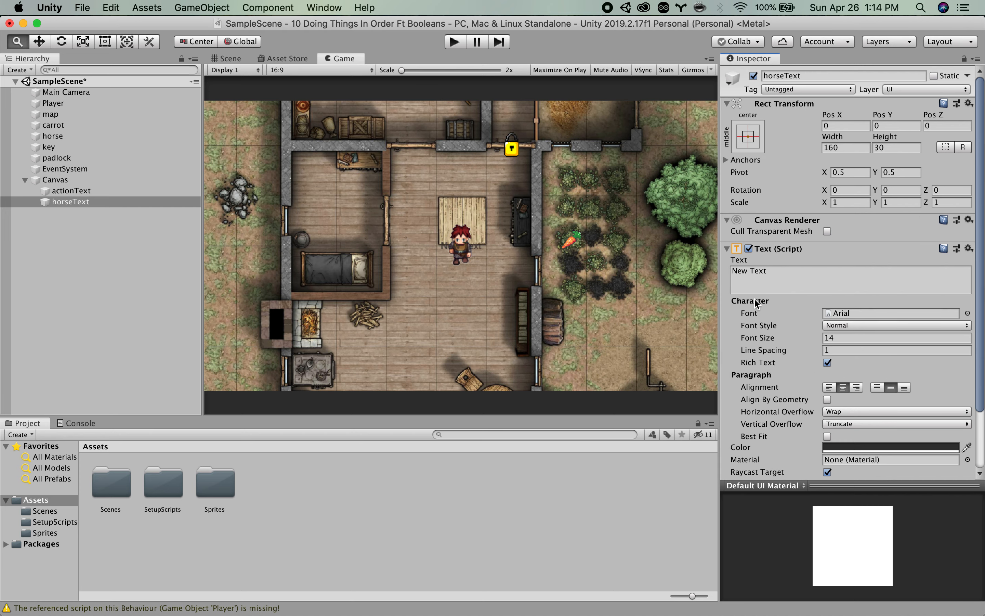
# Enlarge the horseText box to 321.7 wide by 51.1 high and set its font size to 35
pyautogui.moveTo(766, 338); pyautogui.dragTo(771, 338)
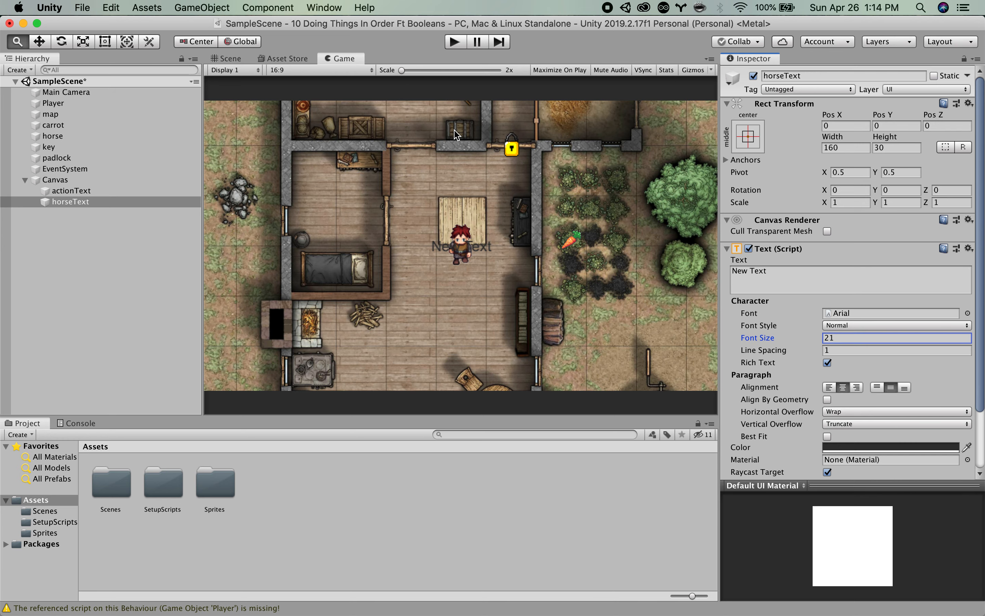
pyautogui.click(236, 58)
pyautogui.doubleClick(74, 202)
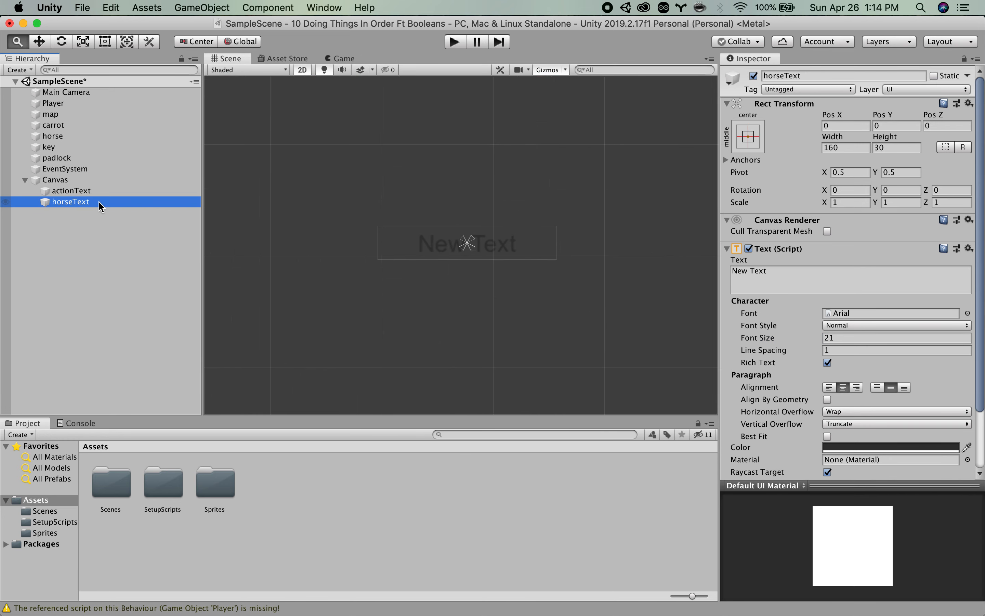
pyautogui.scroll(-5, 460, 262)
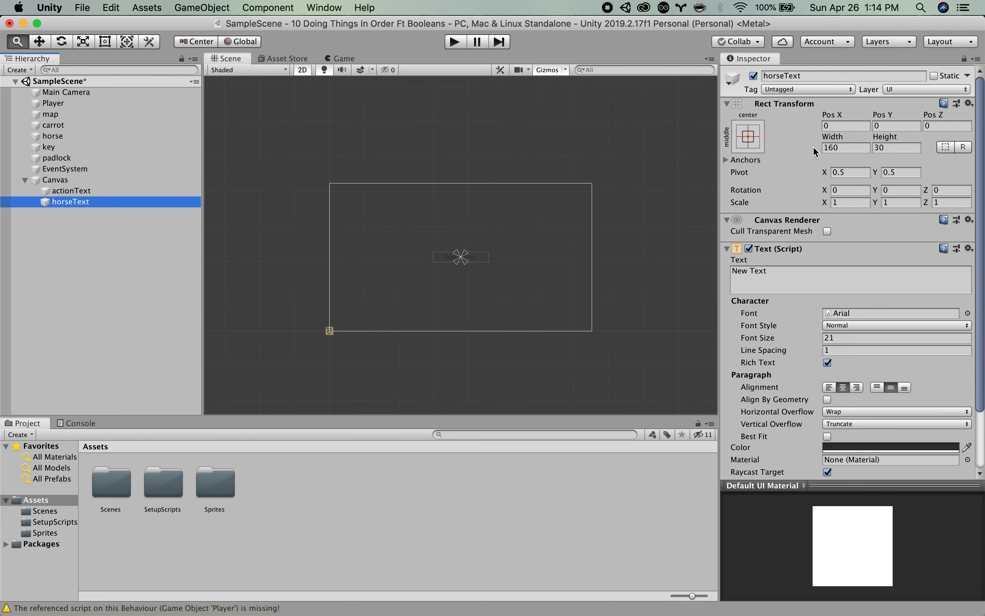
pyautogui.moveTo(832, 141); pyautogui.dragTo(878, 180)
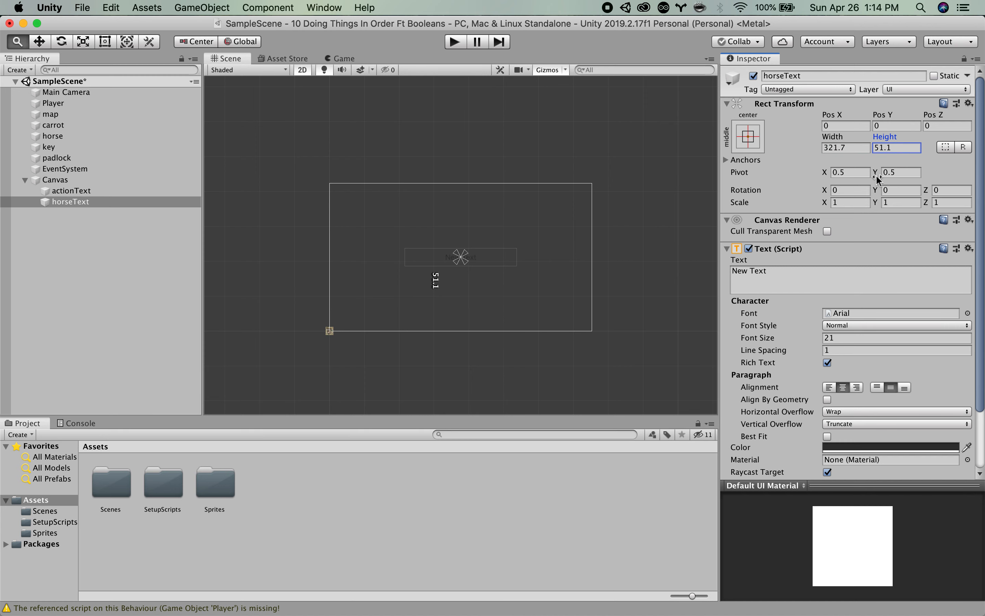
pyautogui.moveTo(762, 341); pyautogui.dragTo(773, 341)
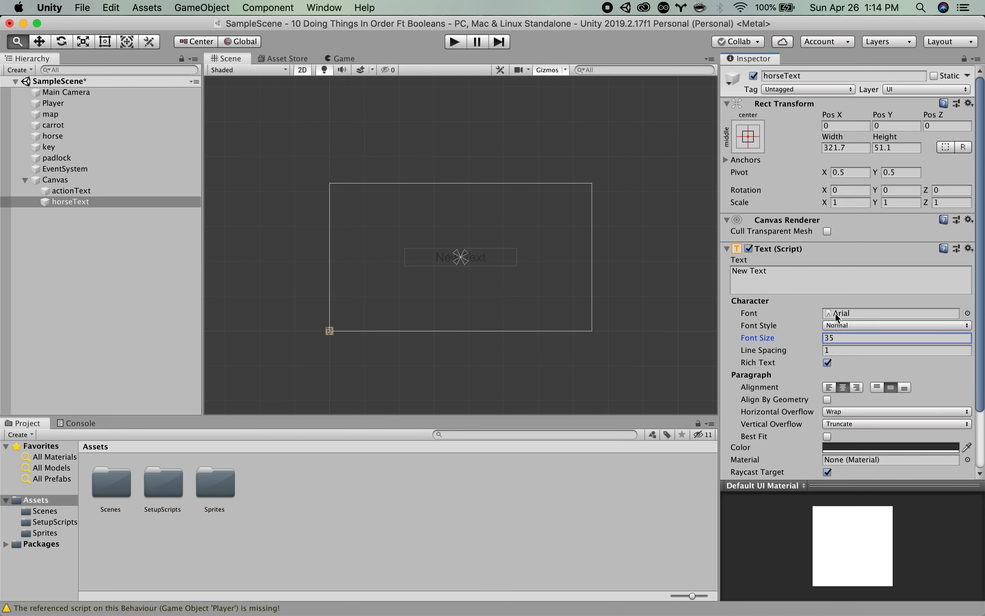
# Set horseText's color to white (FFFFFF) and check it in the Game view
pyautogui.click(833, 447)
pyautogui.moveTo(859, 244); pyautogui.dragTo(849, 216)
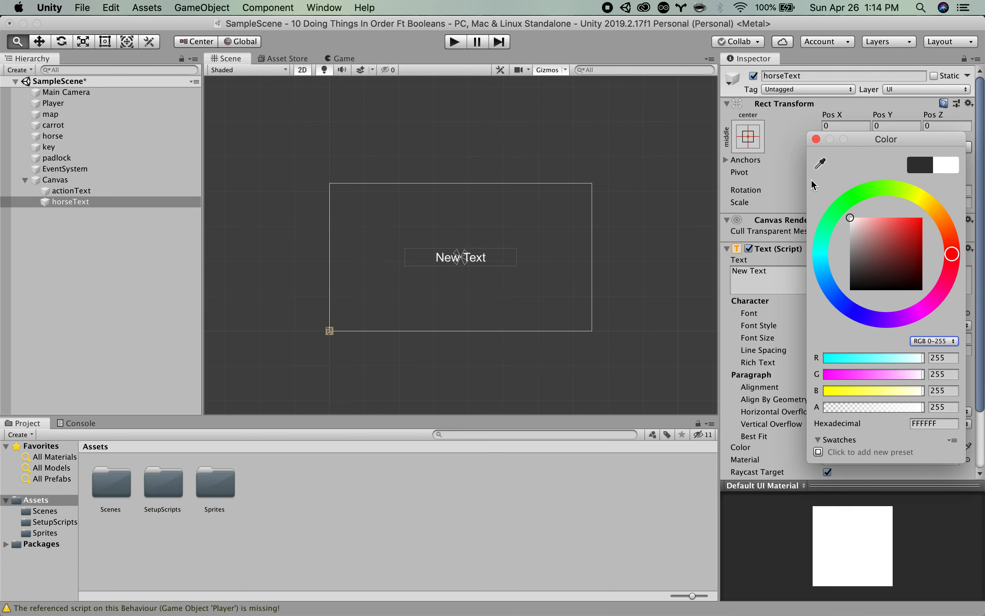
pyautogui.click(816, 139)
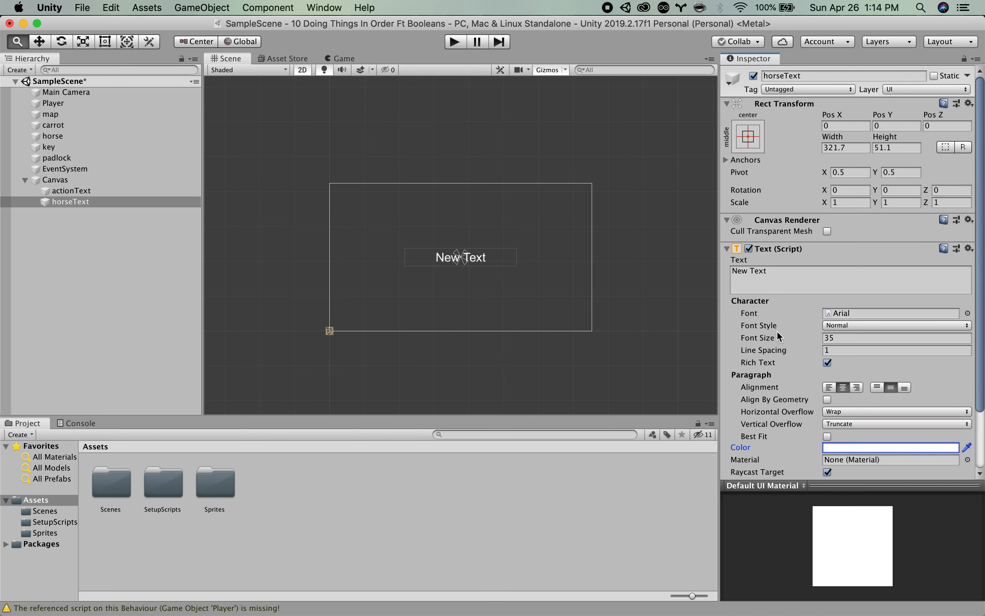
pyautogui.click(349, 57)
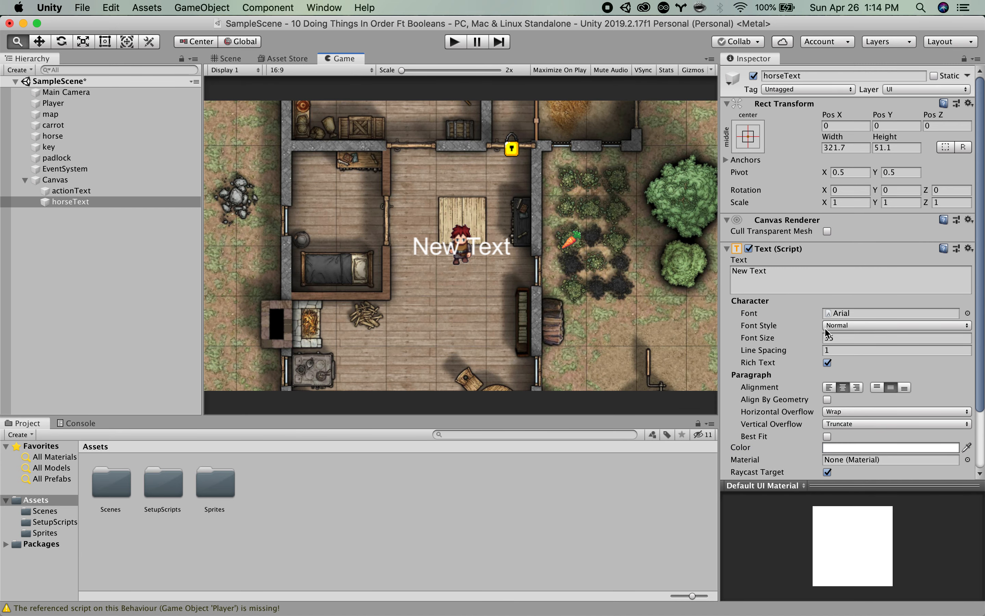
# Add an Outline component to horseText
pyautogui.scroll(-3, 826, 332)
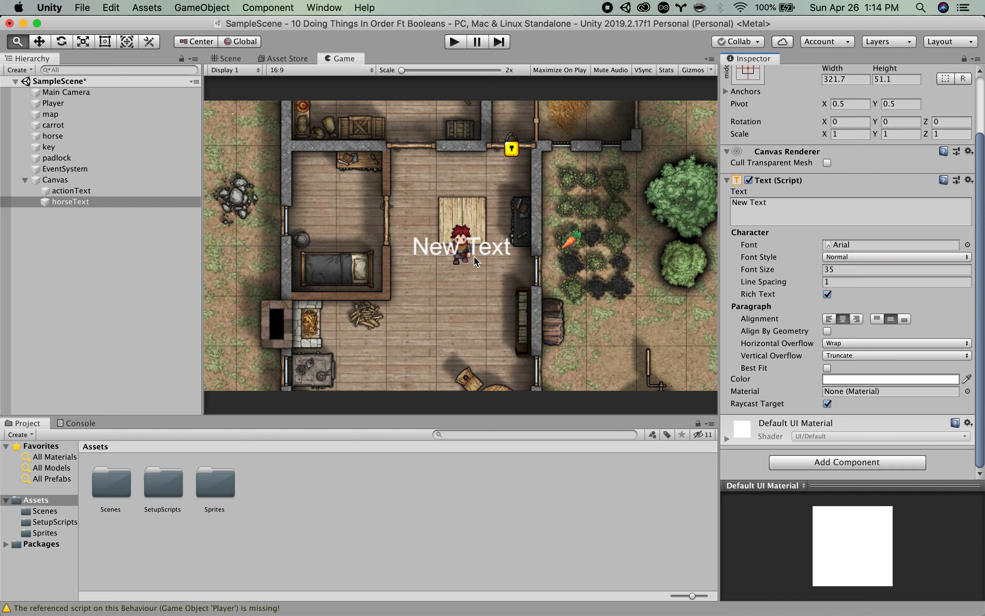
pyautogui.click(790, 460)
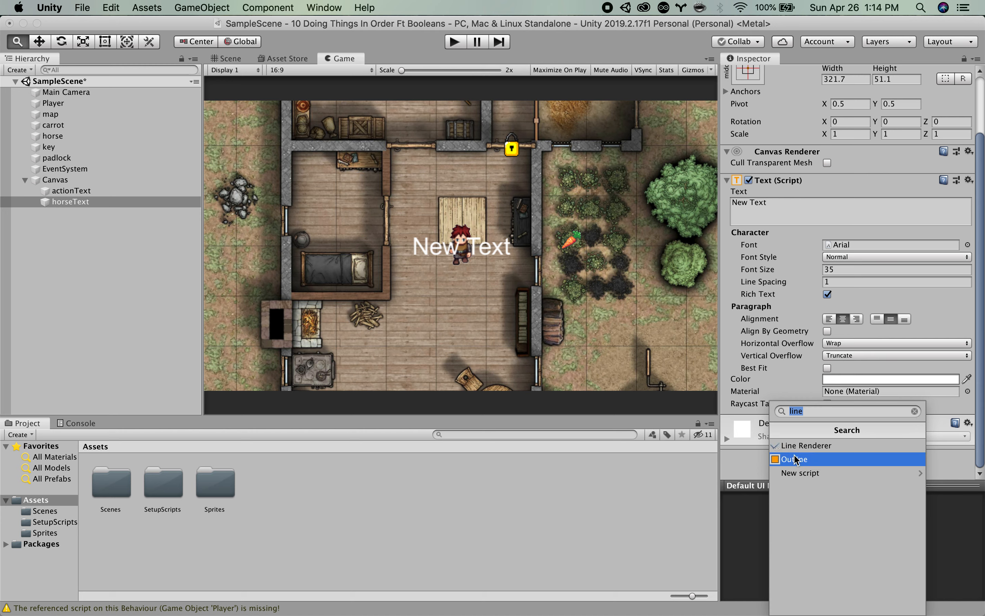
pyautogui.click(790, 462)
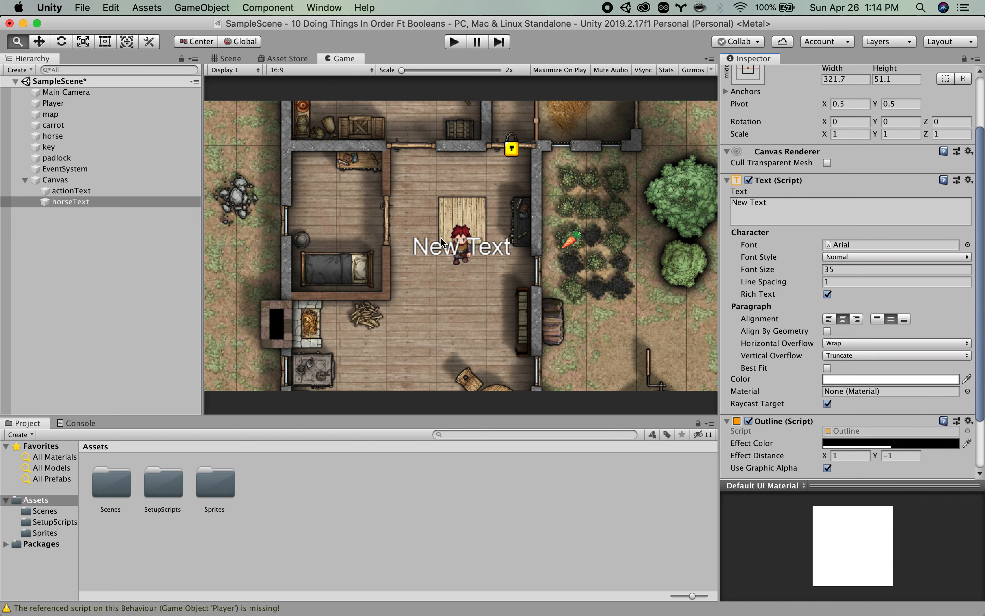
# Toggle horseText's outline off and on, and try adjusting its X effect distance
pyautogui.click(749, 422)
pyautogui.click(749, 421)
pyautogui.scroll(-3, 794, 447)
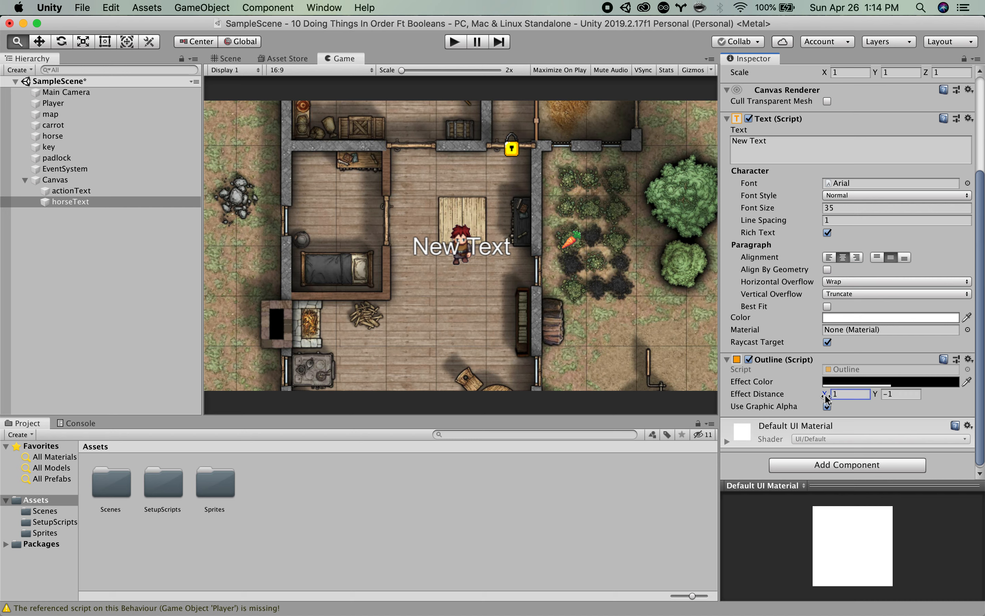
pyautogui.moveTo(827, 396)
pyautogui.mouseDown()
pyautogui.moveTo(944, 390)
pyautogui.moveTo(736, 393)
pyautogui.moveTo(827, 385)
pyautogui.mouseUp()
# Replace the displayed text of horseText with "horsetext"
pyautogui.scroll(2, 781, 221)
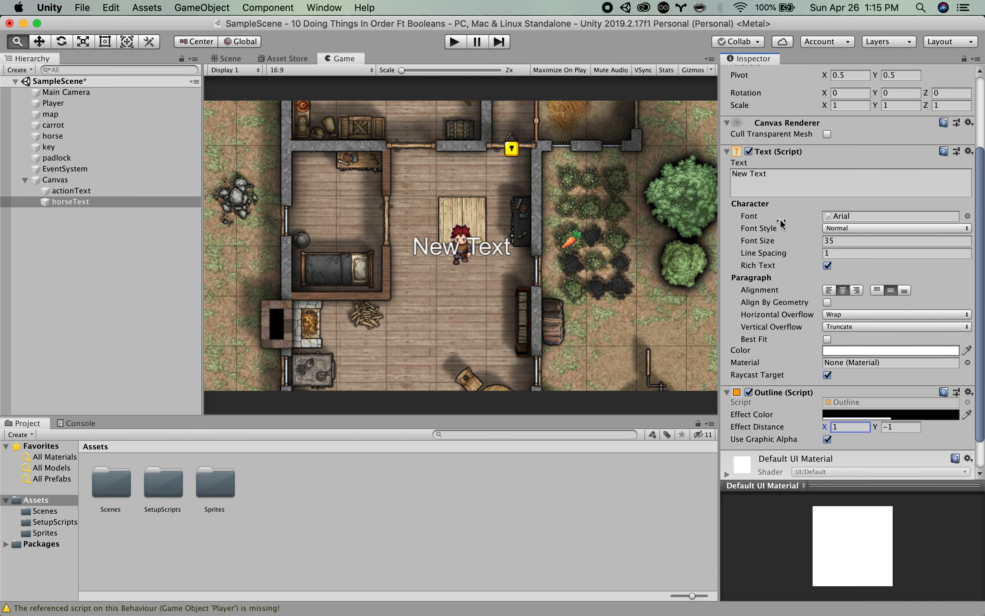
pyautogui.scroll(6, 781, 222)
pyautogui.click(776, 270)
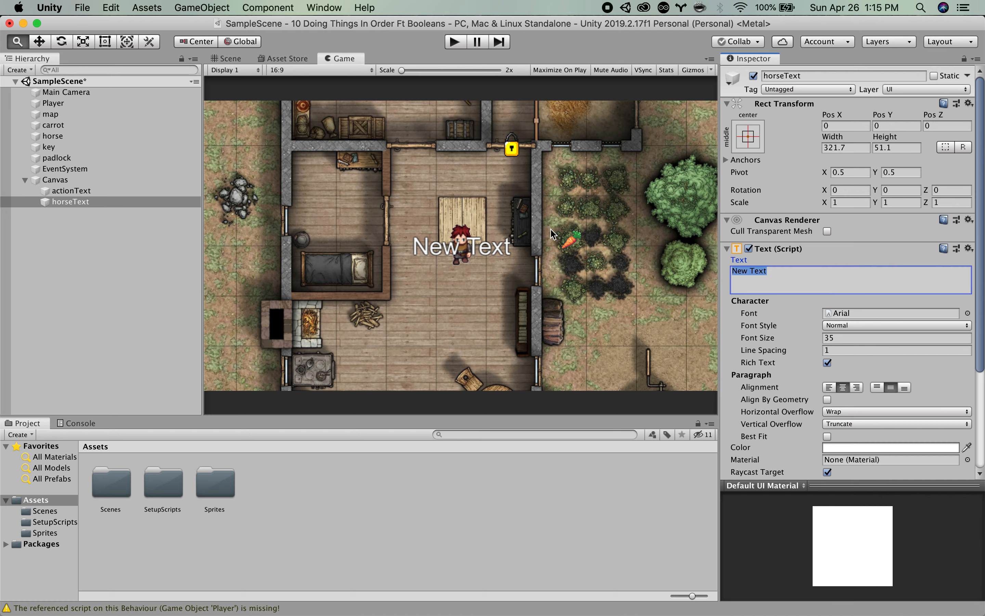
pyautogui.write('horse')
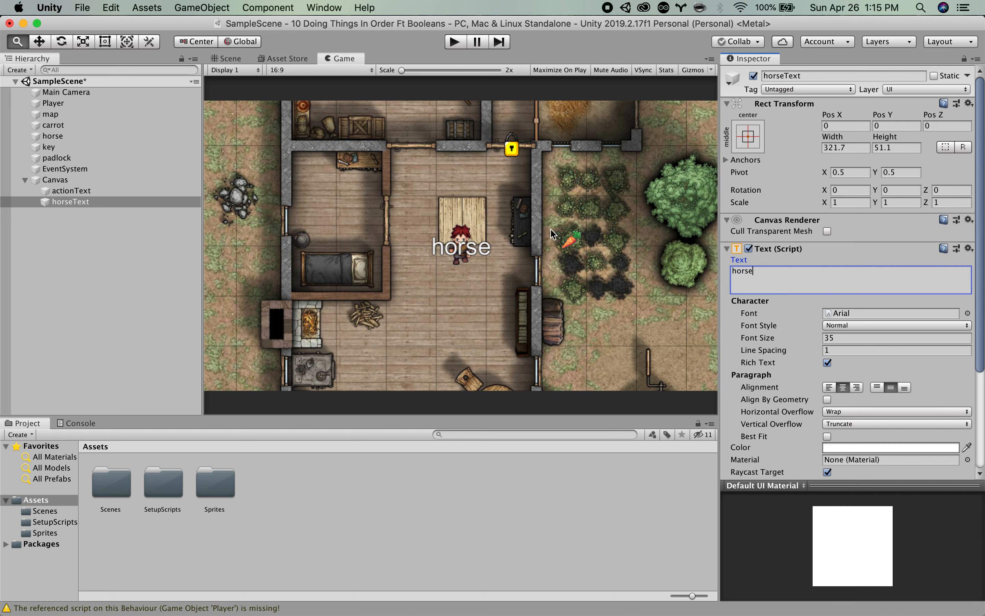
pyautogui.write('text')
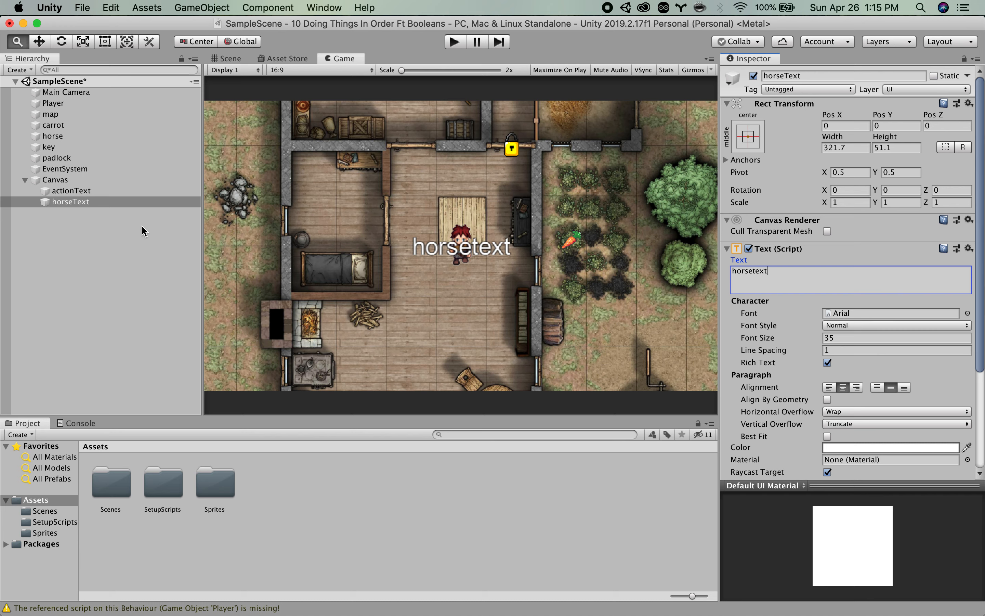
# Anchor actionText at bottom center of the Canvas, including its pivot and position
pyautogui.click(96, 193)
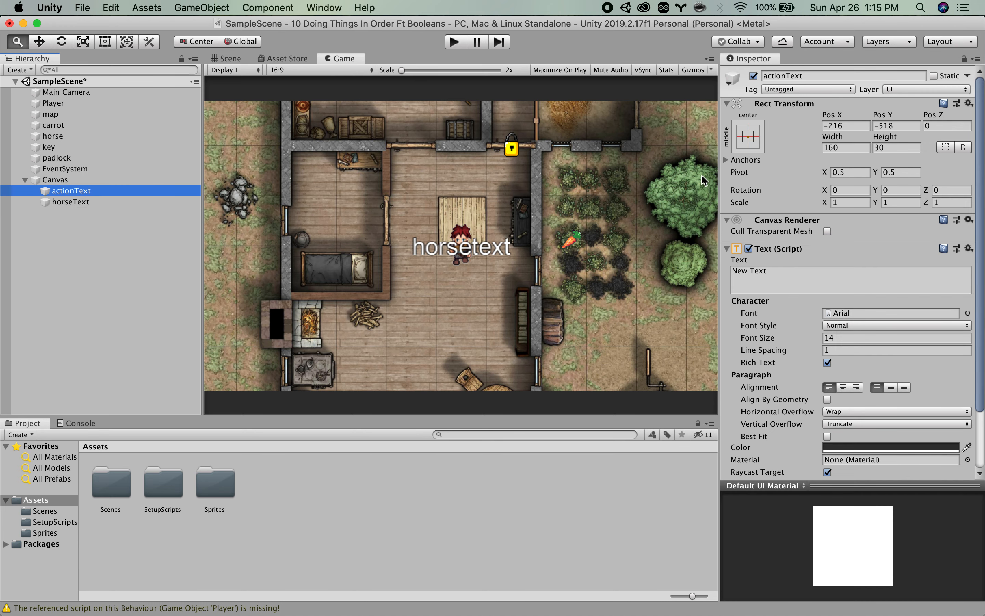
pyautogui.click(751, 136)
pyautogui.keyDown('alt'); pyautogui.keyDown('shift'); pyautogui.click(826, 309); pyautogui.keyUp('shift'); pyautogui.keyUp('alt')
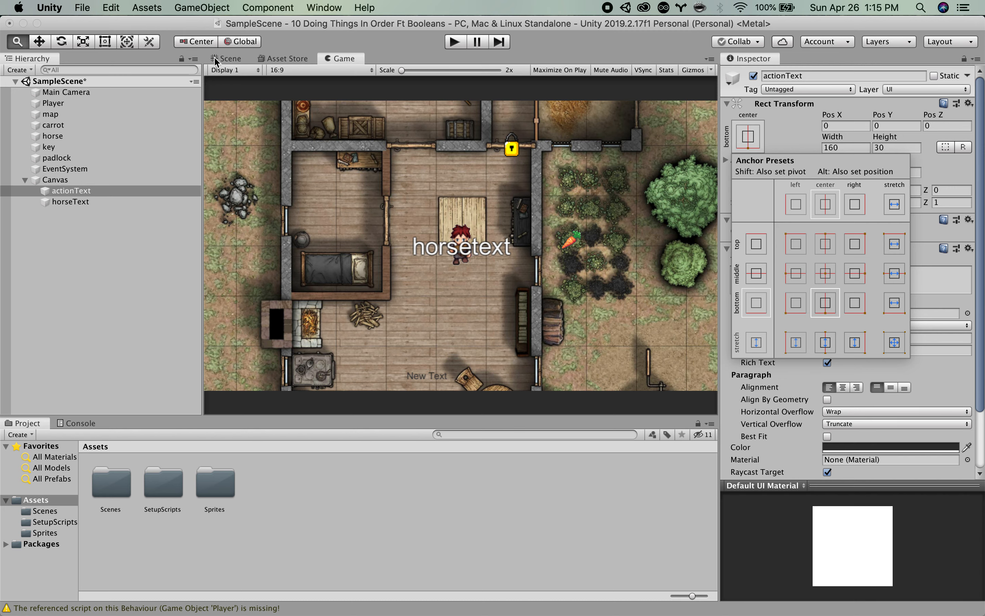
# In the Scene view, resize actionText to 563.52 wide by 61.4 high and raise its Y position to 36.6
pyautogui.click(225, 58)
pyautogui.click(225, 58)
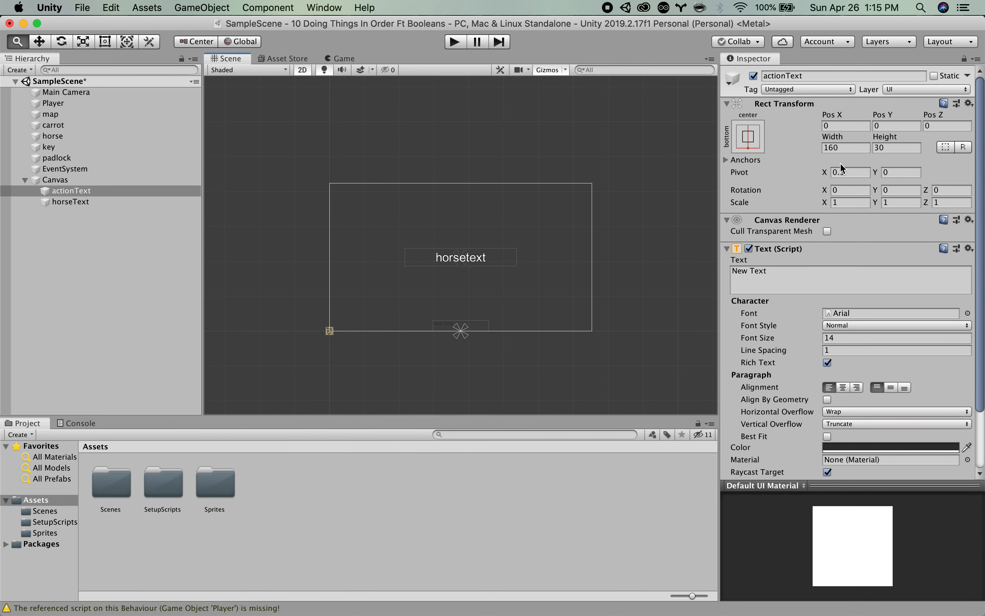
pyautogui.click(832, 147)
pyautogui.moveTo(832, 136); pyautogui.dragTo(984, 137)
pyautogui.moveTo(885, 138); pyautogui.dragTo(946, 145)
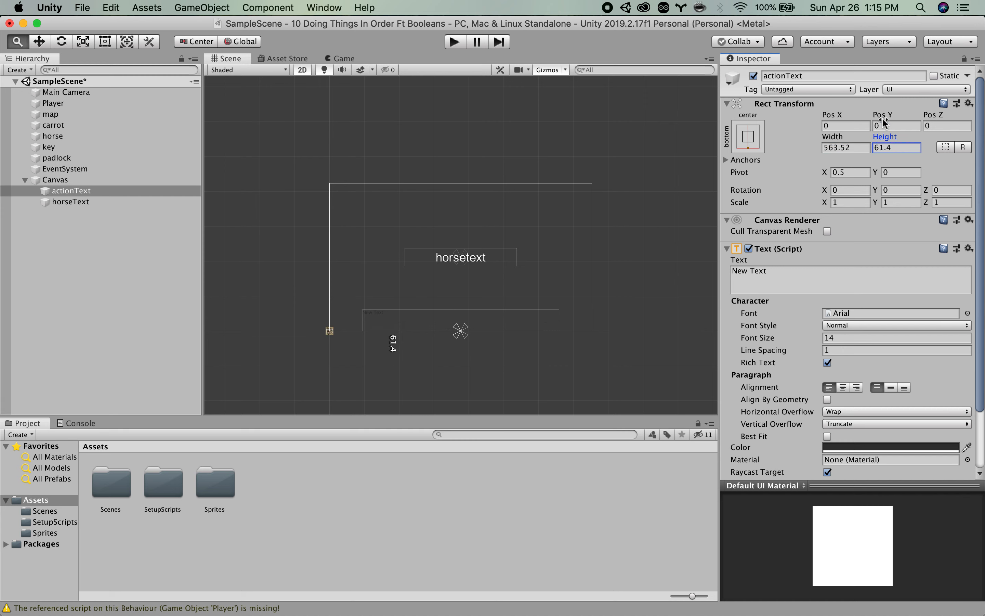
pyautogui.moveTo(882, 121); pyautogui.dragTo(979, 109)
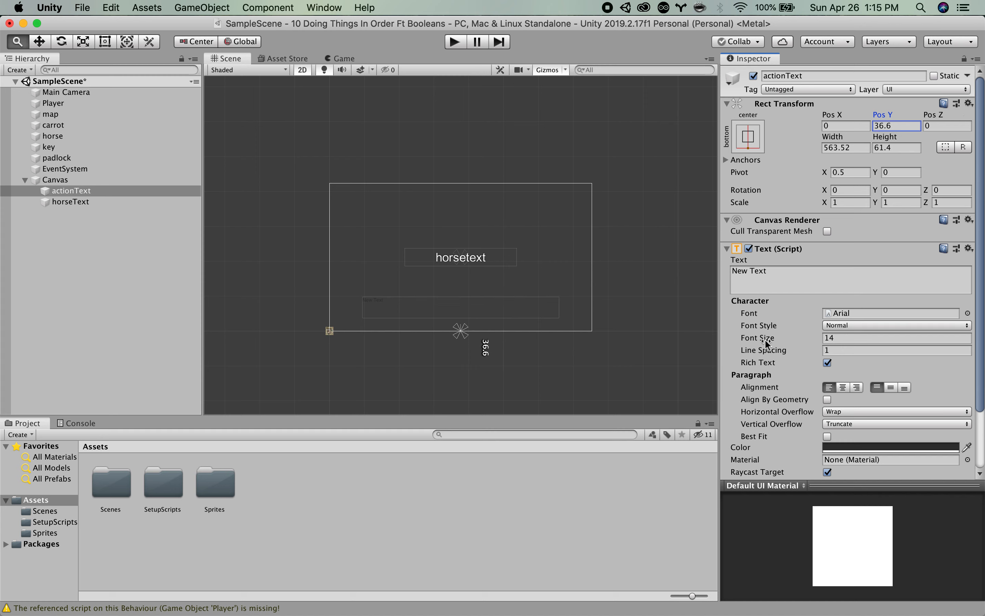
# Set actionText's font size to 24 and its text color to white, previewing it in the Game view
pyautogui.moveTo(766, 344); pyautogui.dragTo(779, 340)
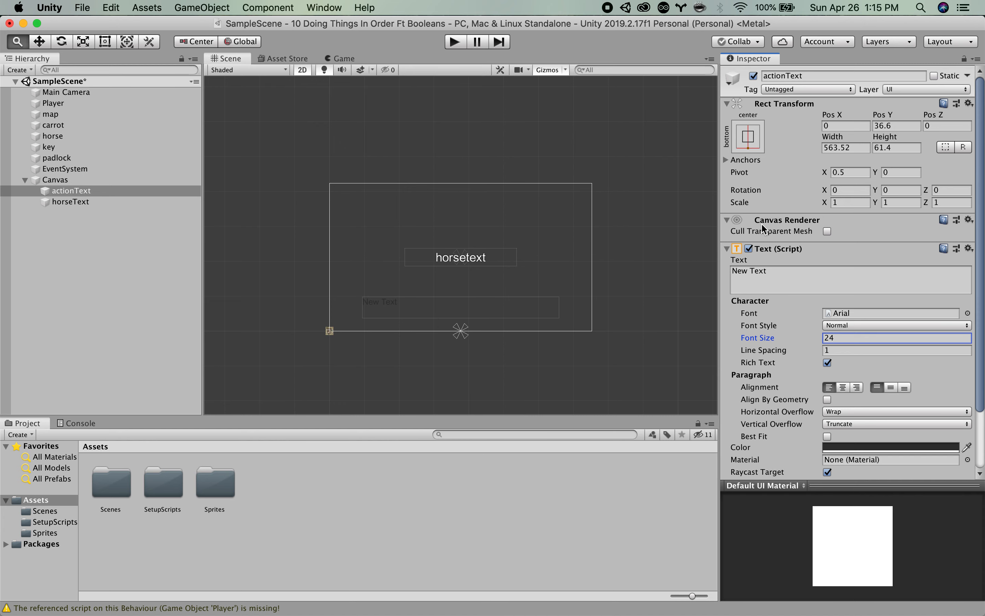
pyautogui.click(336, 58)
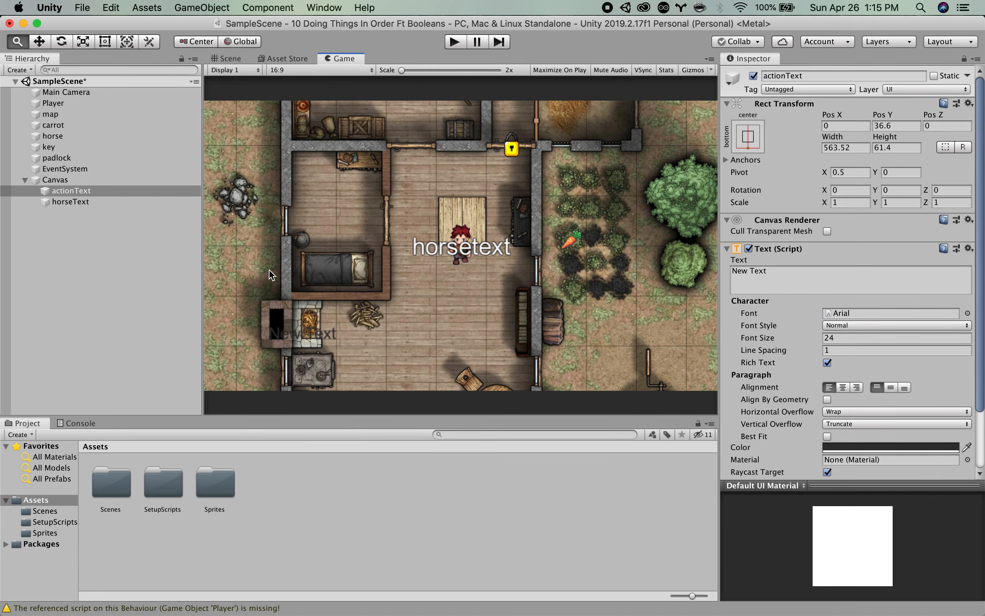
pyautogui.scroll(-3, 874, 389)
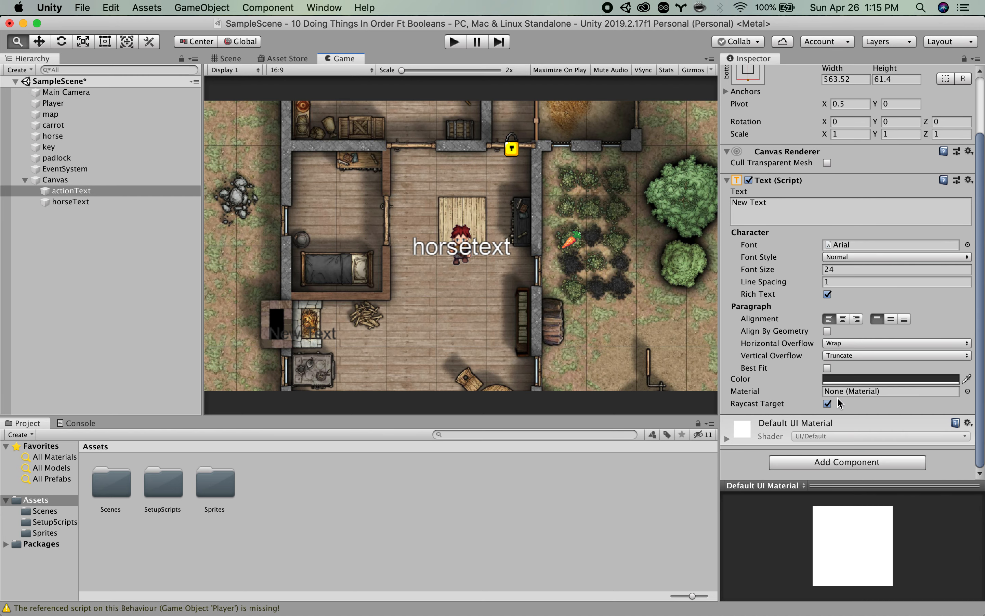
pyautogui.click(835, 380)
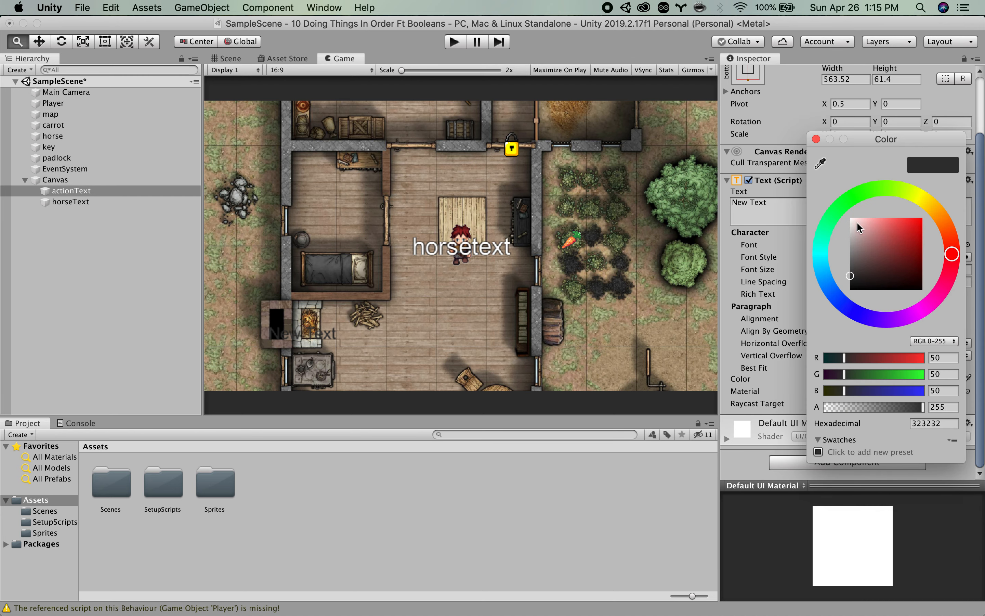
pyautogui.moveTo(857, 223); pyautogui.dragTo(827, 197)
pyautogui.click(775, 390)
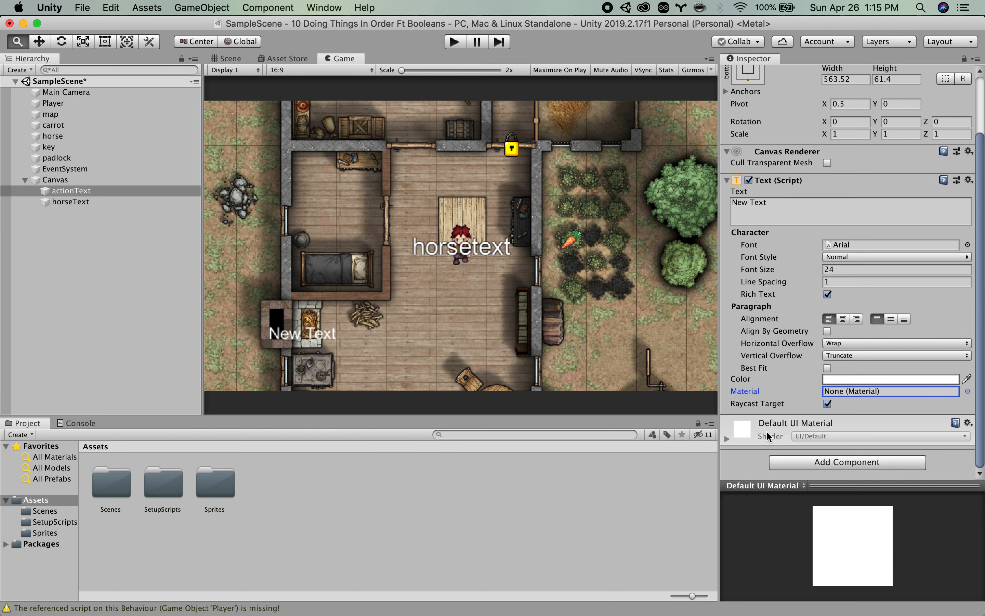
# Add an Outline component to actionText and set its font style to Italic
pyautogui.click(796, 463)
pyautogui.click(796, 460)
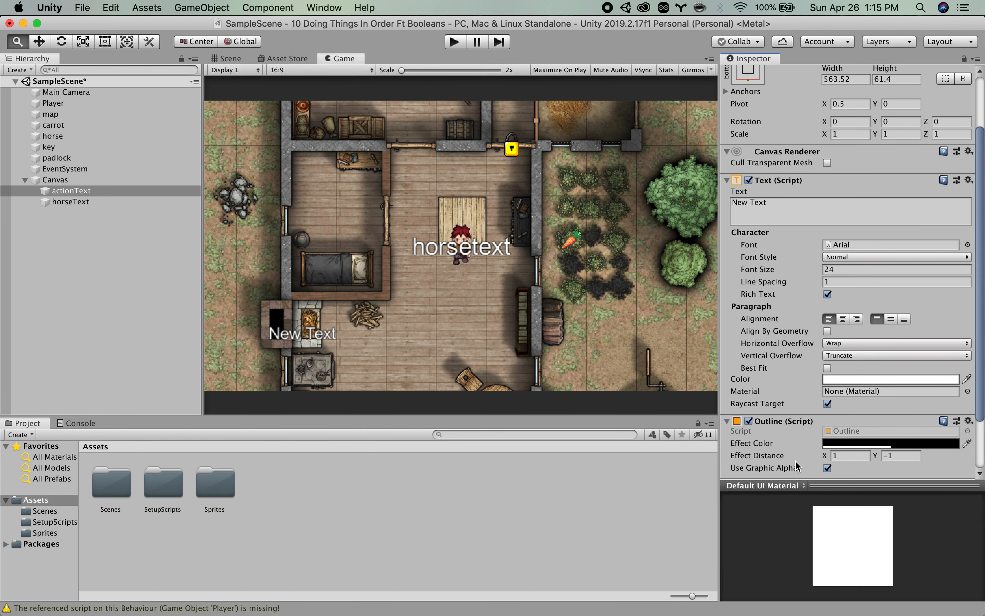
pyautogui.click(861, 256)
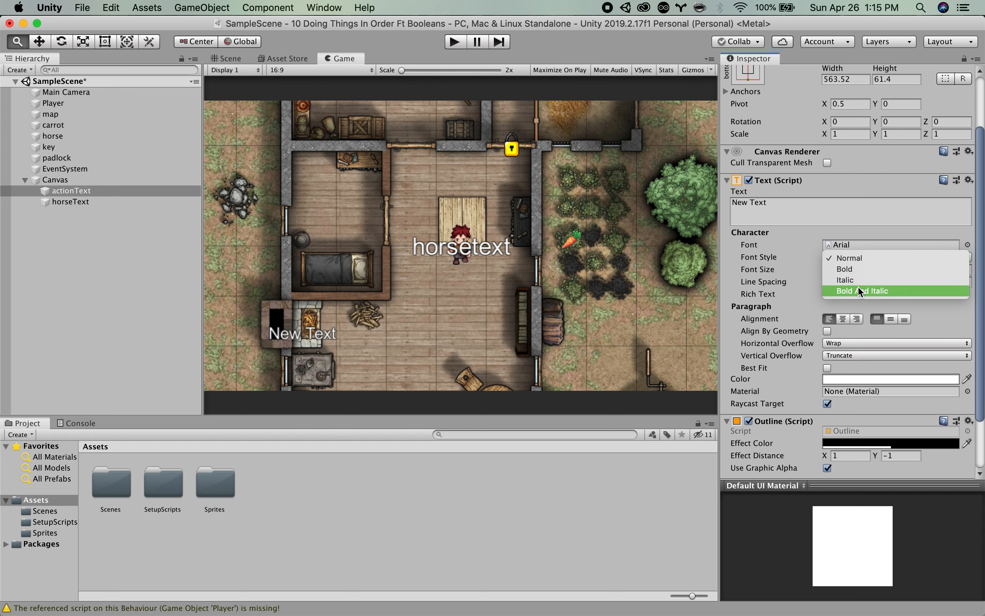
pyautogui.click(858, 287)
pyautogui.click(847, 257)
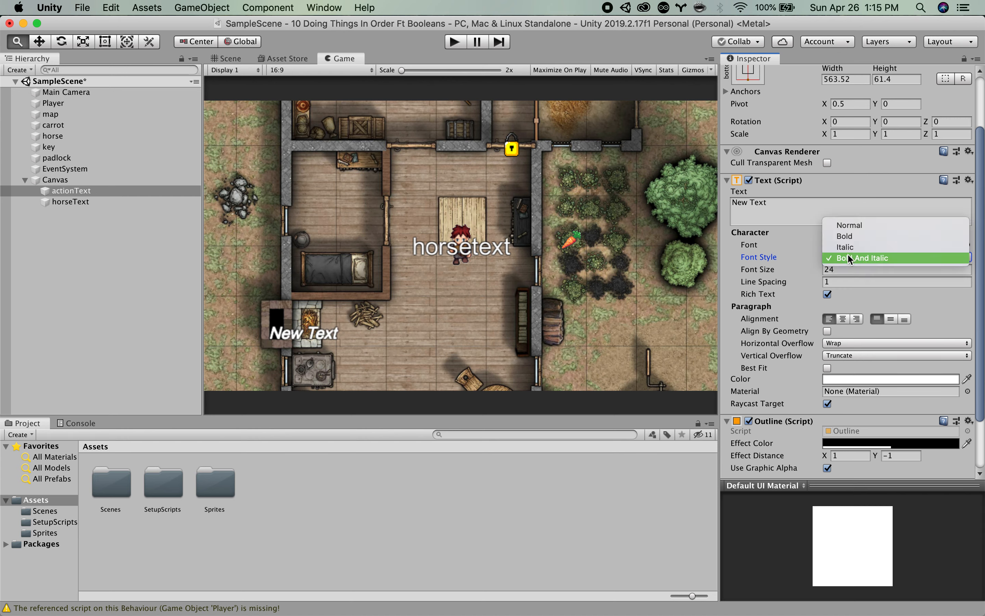
pyautogui.click(850, 246)
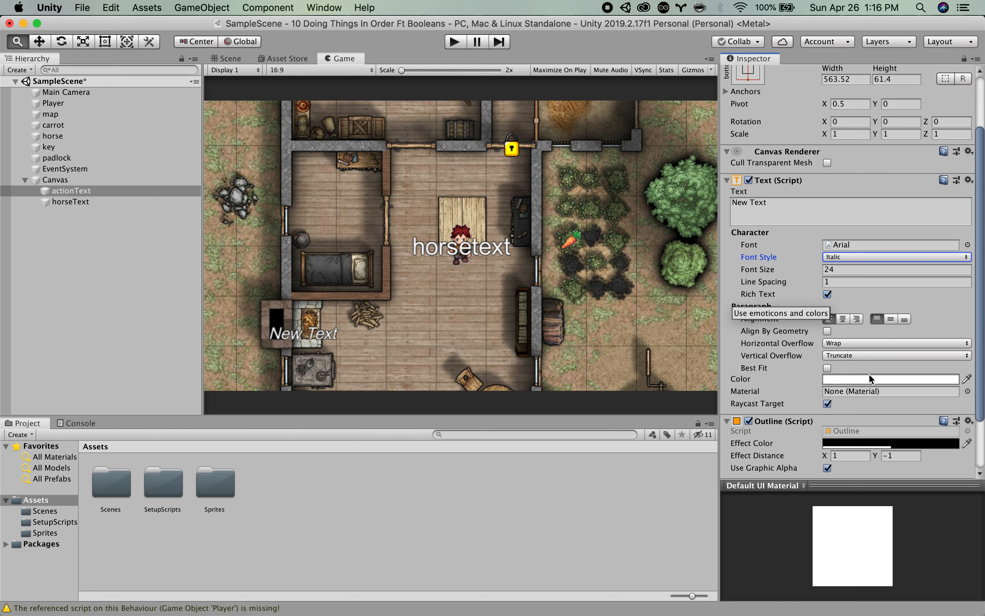
# Replace actionText's displayed text with "action text" and set its outline effect color to dark blue, hex 00185C
pyautogui.click(797, 203)
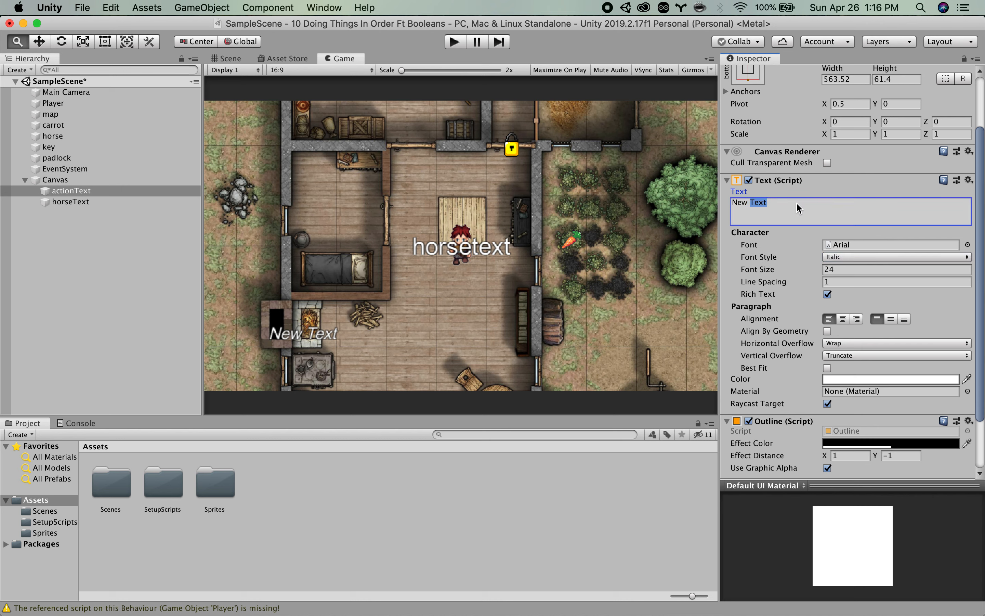
pyautogui.write('action text')
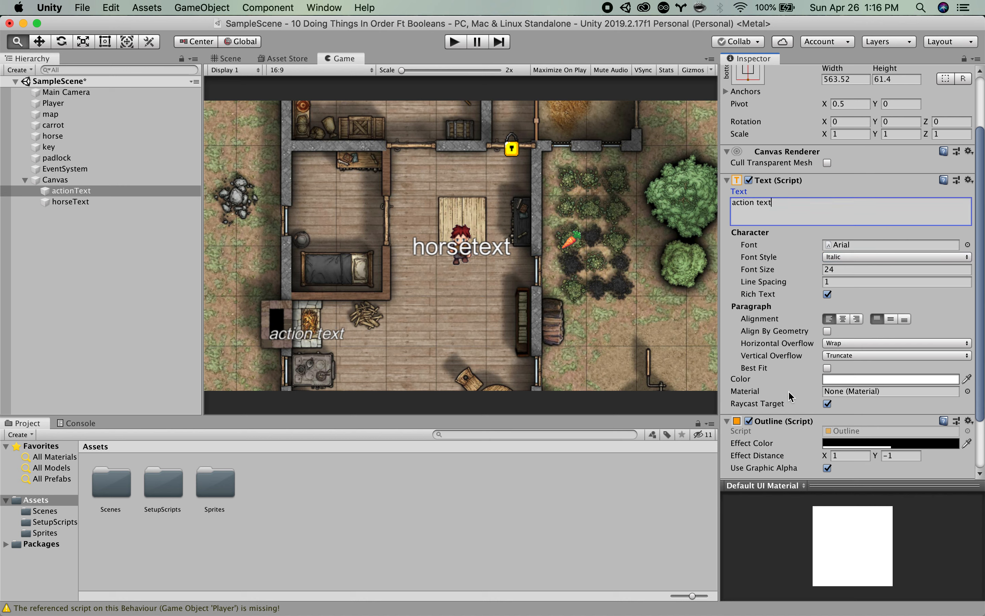
pyautogui.scroll(-2, 790, 397)
pyautogui.click(843, 414)
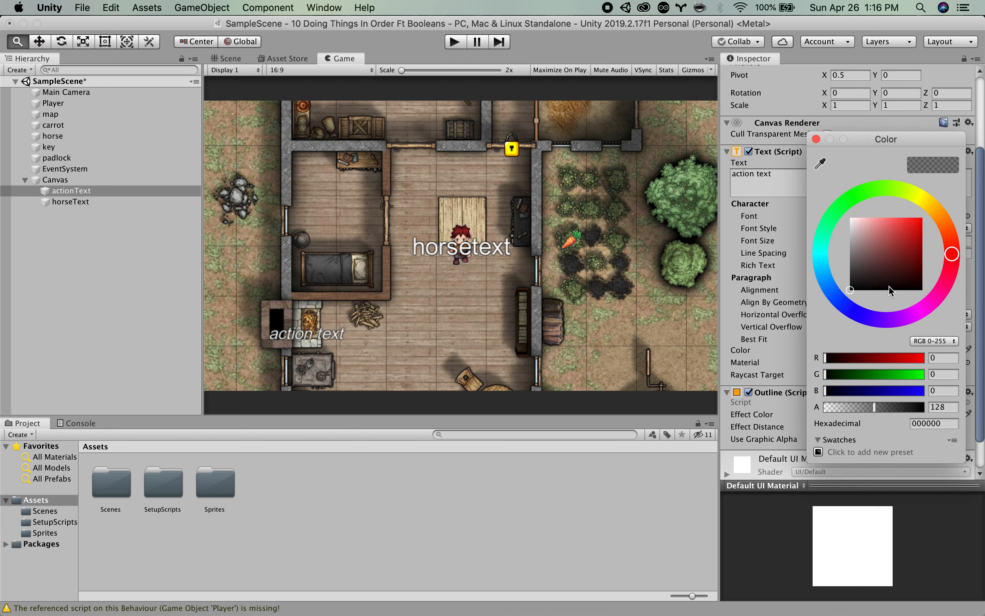
pyautogui.click(911, 234)
pyautogui.moveTo(912, 238); pyautogui.dragTo(840, 300)
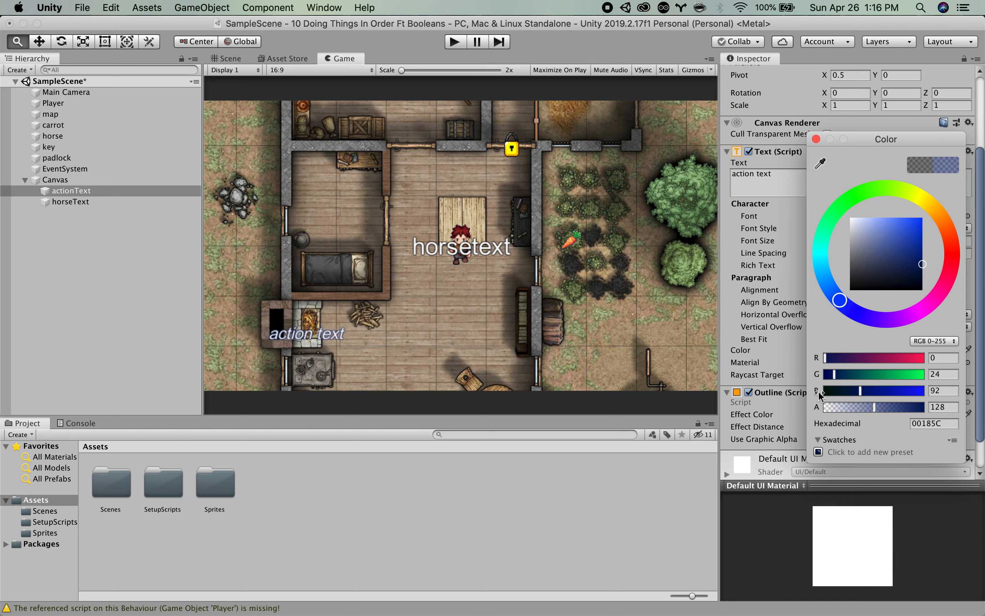
pyautogui.click(804, 378)
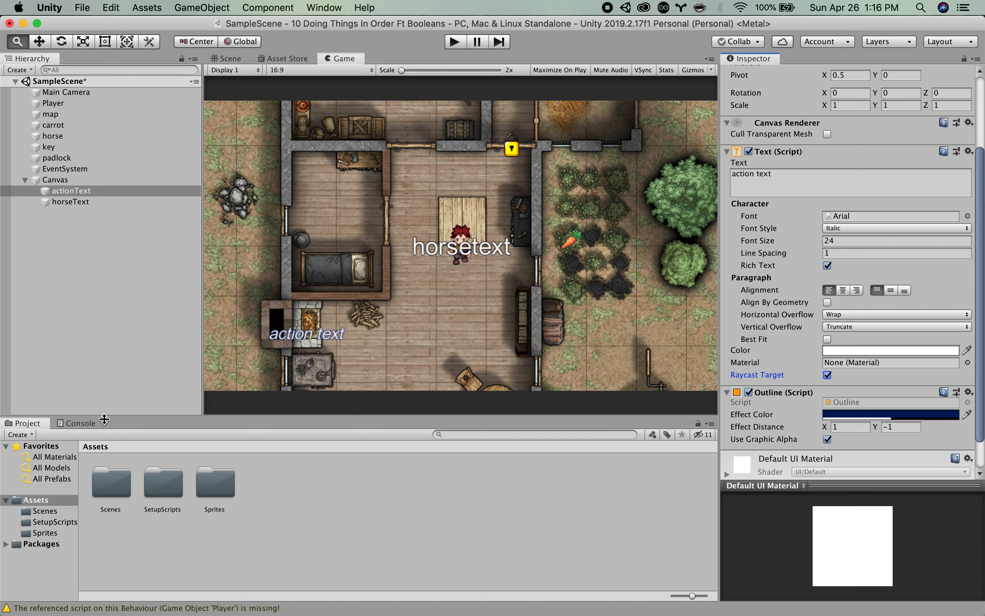
pyautogui.click(95, 308)
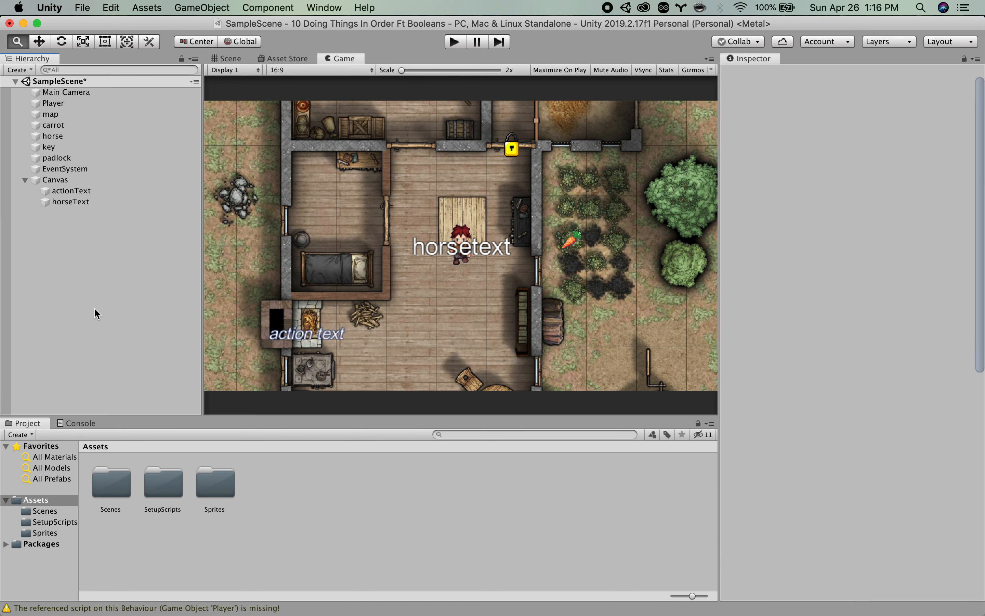
pyautogui.click(76, 182)
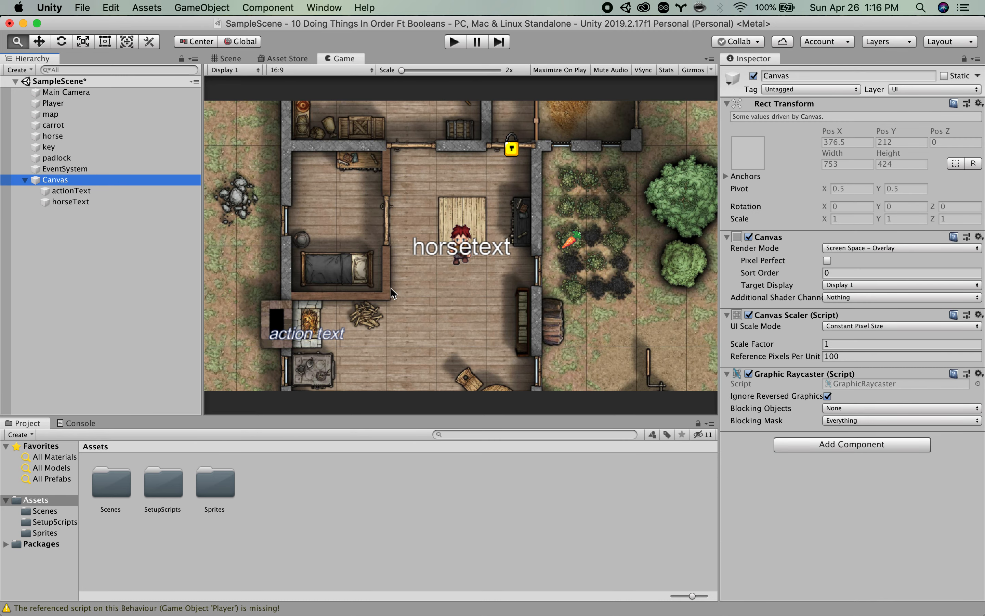
pyautogui.click(101, 236)
pyautogui.click(61, 183)
# Create a new script component named ActionManager on the Player object and open the script in Visual Studio
pyautogui.click(66, 103)
pyautogui.scroll(-10, 813, 452)
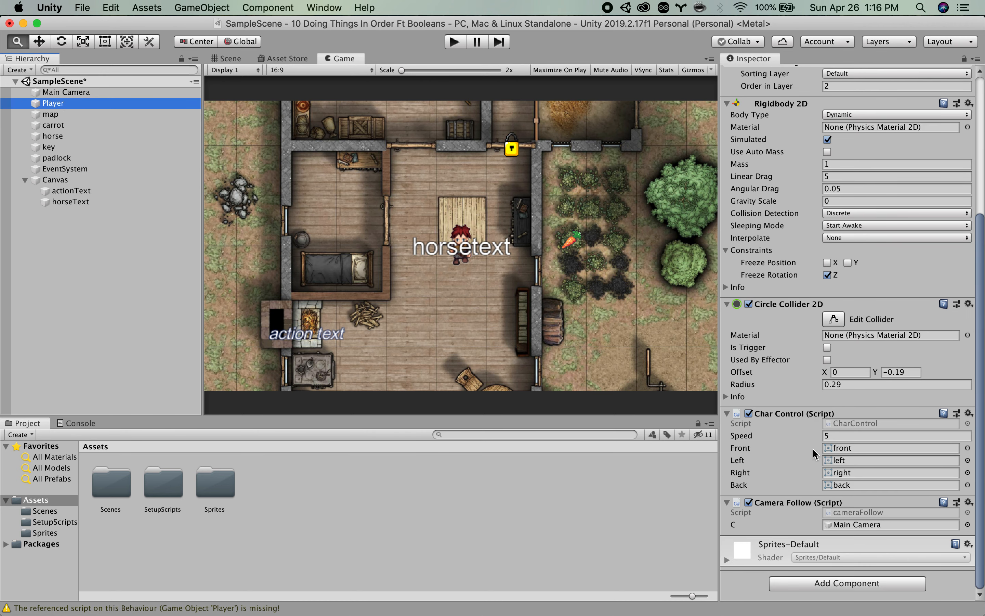
pyautogui.click(841, 582)
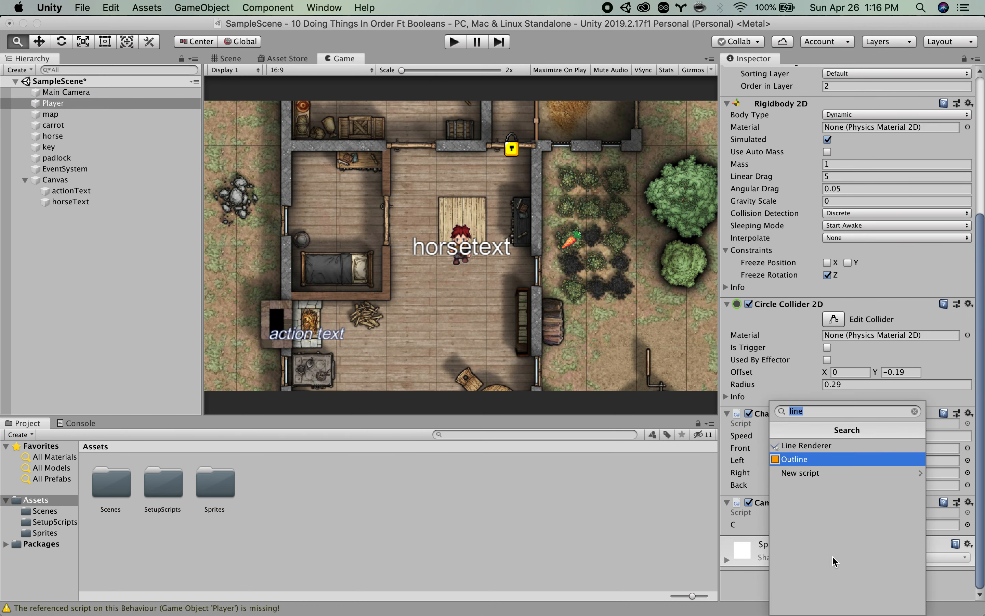
pyautogui.click(802, 472)
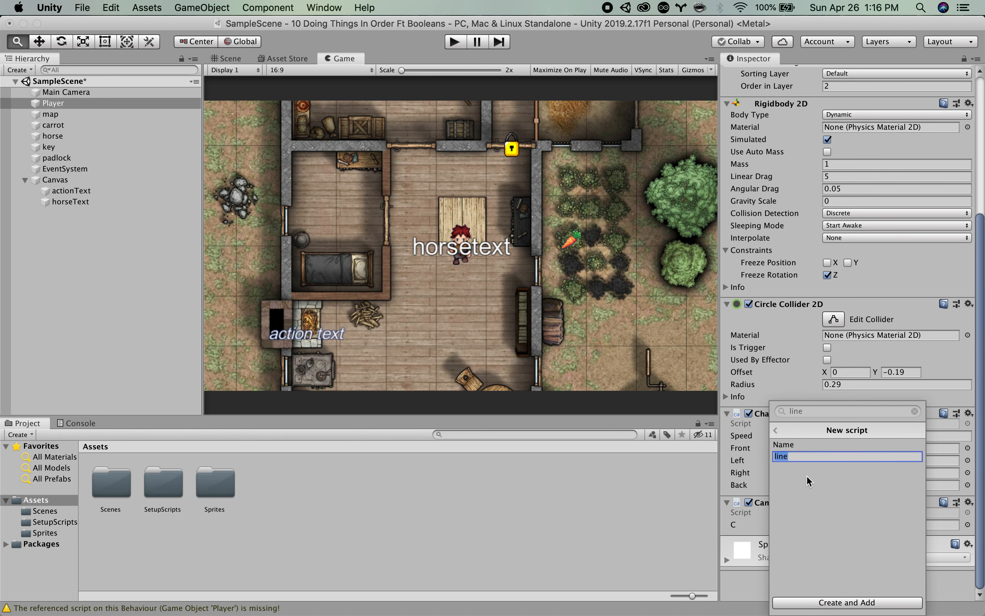
pyautogui.write('ActionManager')
pyautogui.press('Return')
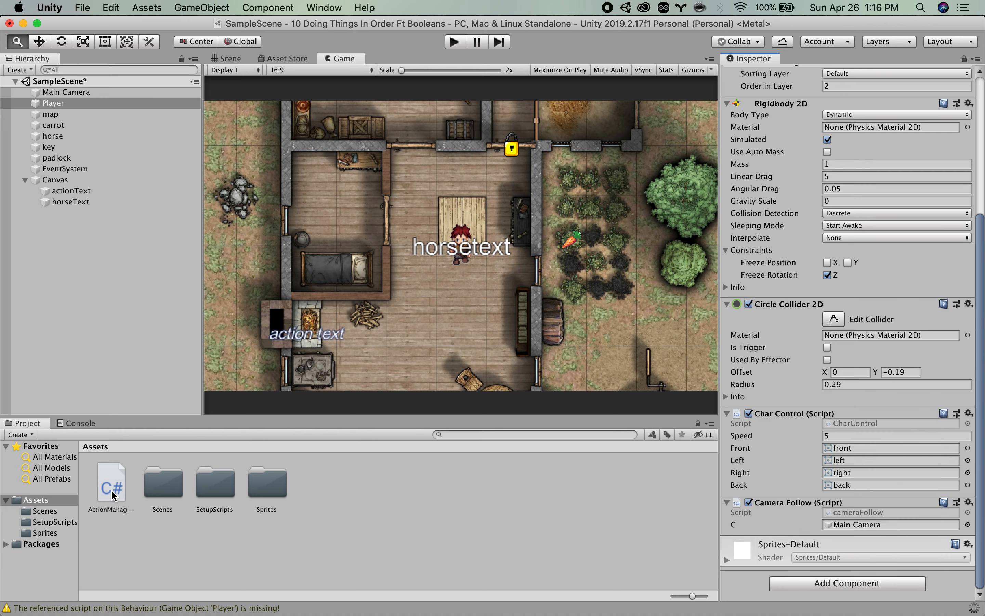
pyautogui.doubleClick(113, 493)
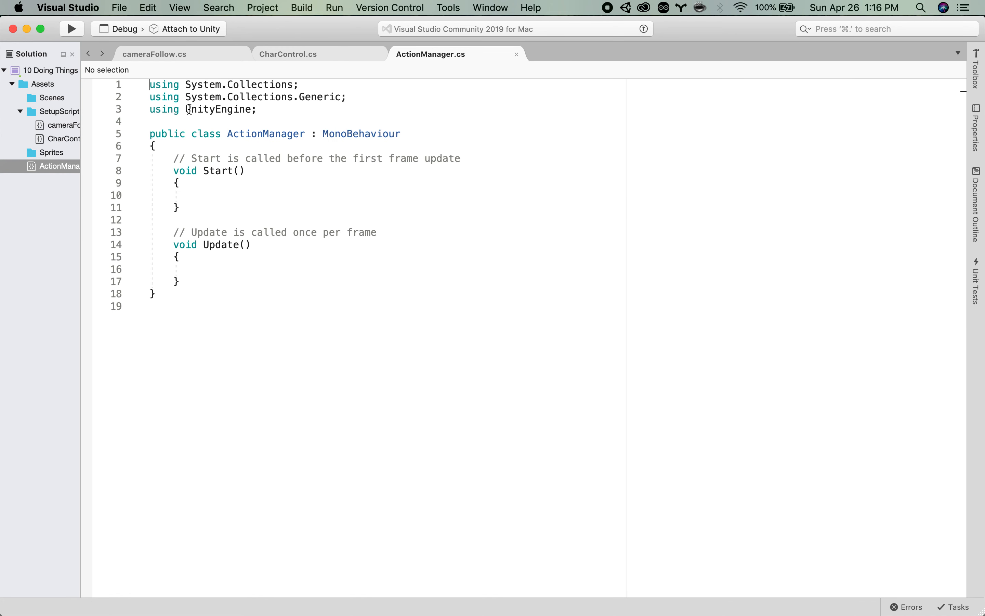
# Insert three blank lines after the opening brace of the ActionManager class
pyautogui.click(172, 147)
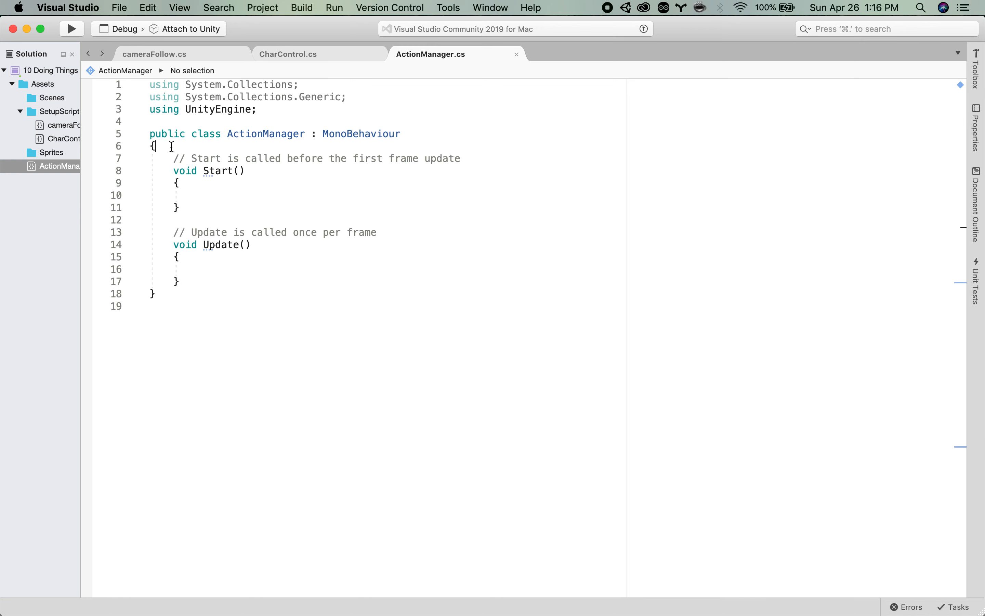
pyautogui.press('Return')
pyautogui.press('Return')
pyautogui.press('Return')
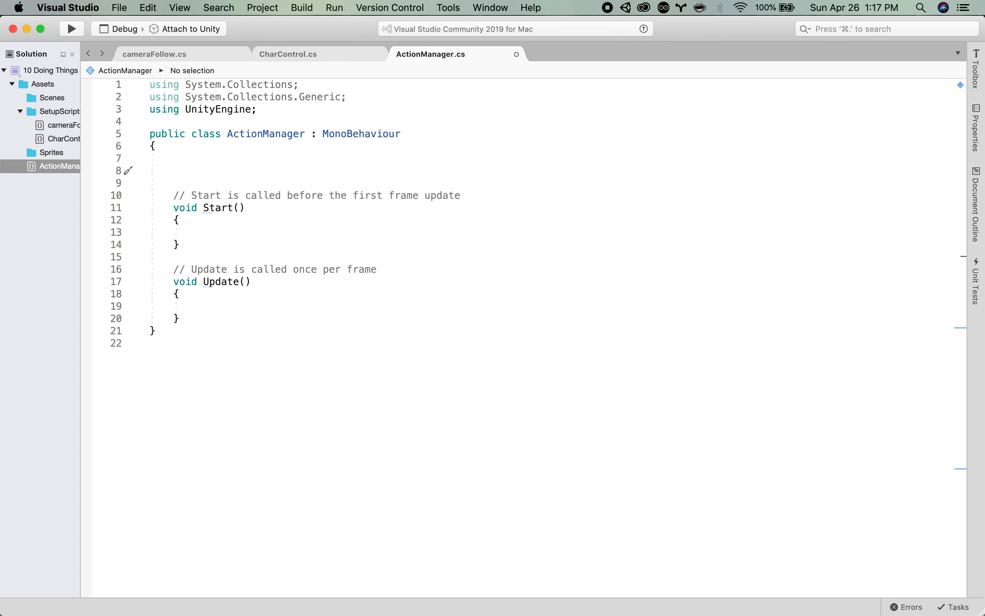
# Add the directive "using UnityEngine.UI;" below the existing using statements of ActionManager.cs
pyautogui.press('Up')
pyautogui.press('Up')
pyautogui.press('Up')
pyautogui.press('Up')
pyautogui.press('Up')
pyautogui.press('End')
pyautogui.press('Return')
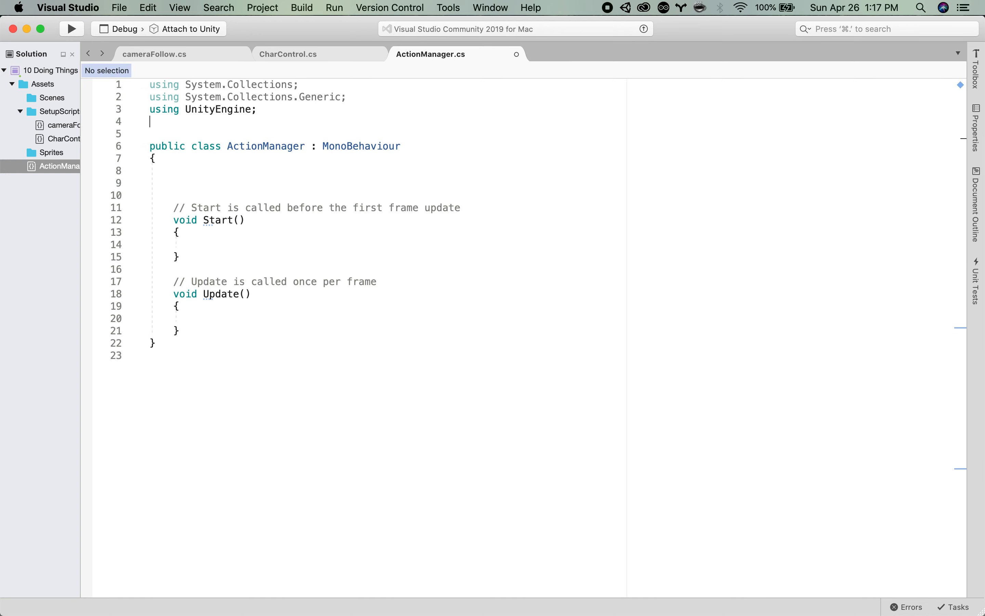
pyautogui.write('using Uni')
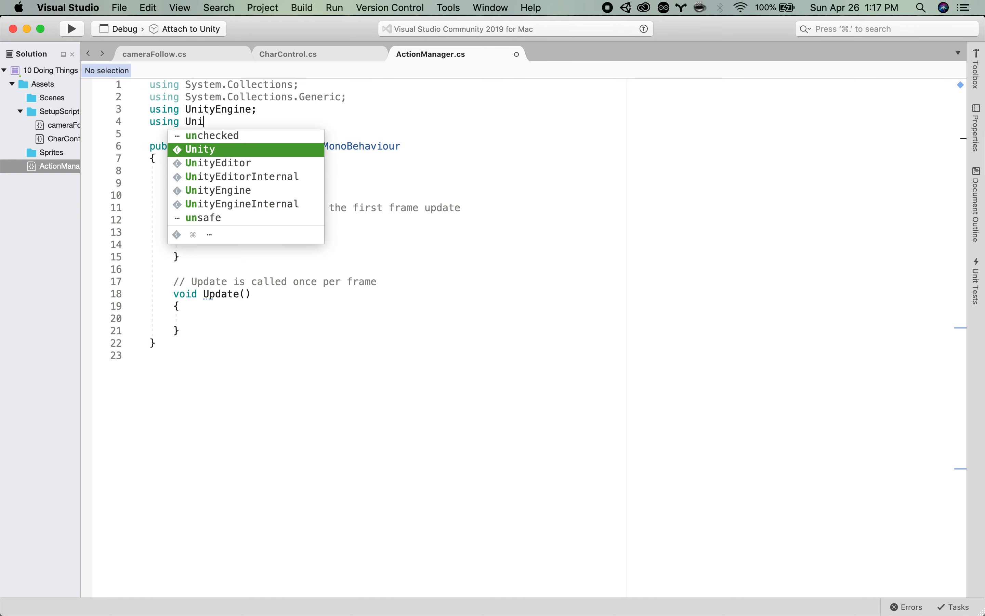
pyautogui.write('tyEngine.UI;')
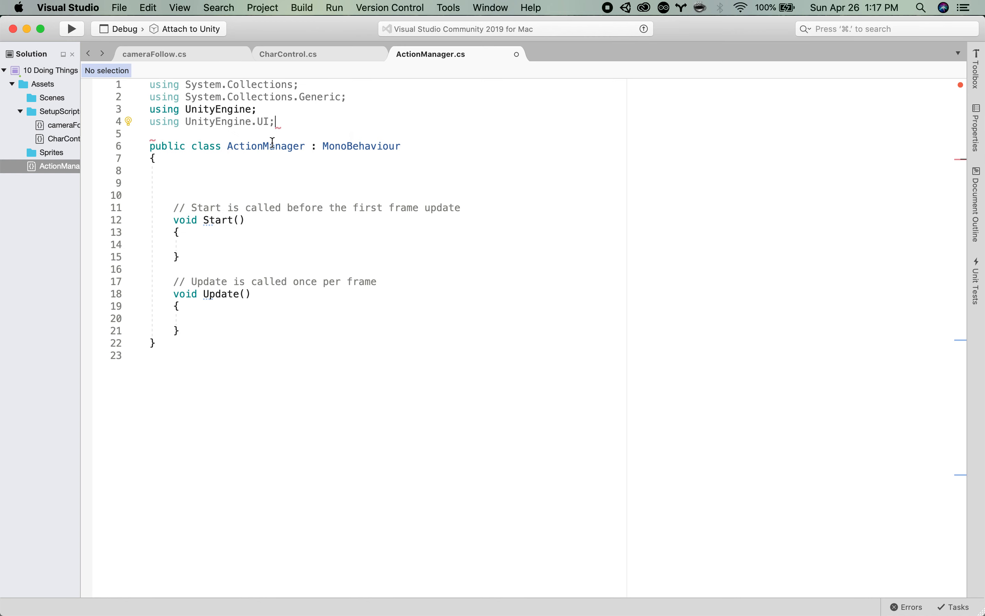
# Declare two public Text variables, horseText and actionText, above the Start method in the ActionManager class
pyautogui.click(241, 183)
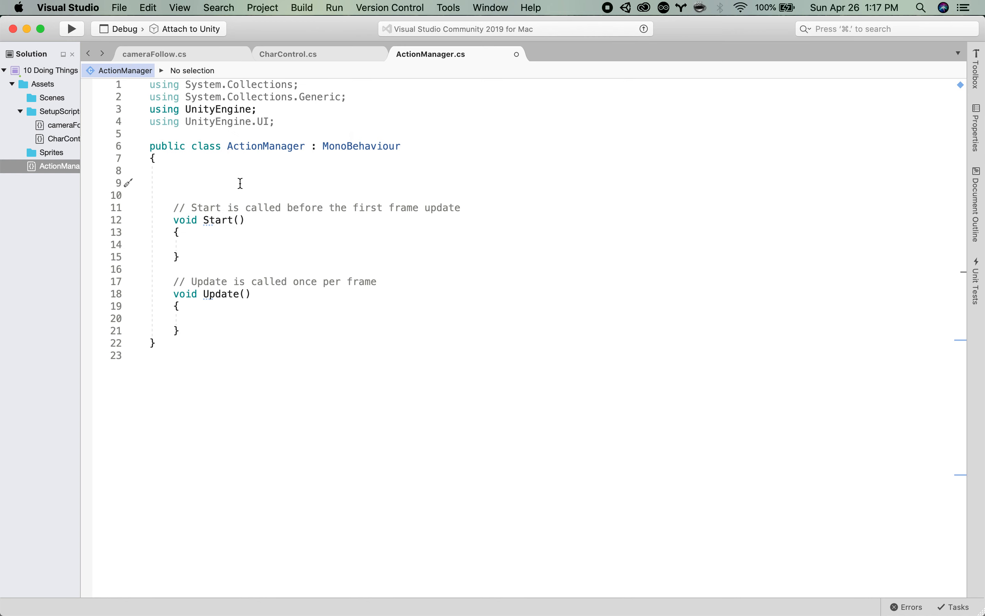
pyautogui.write('public T')
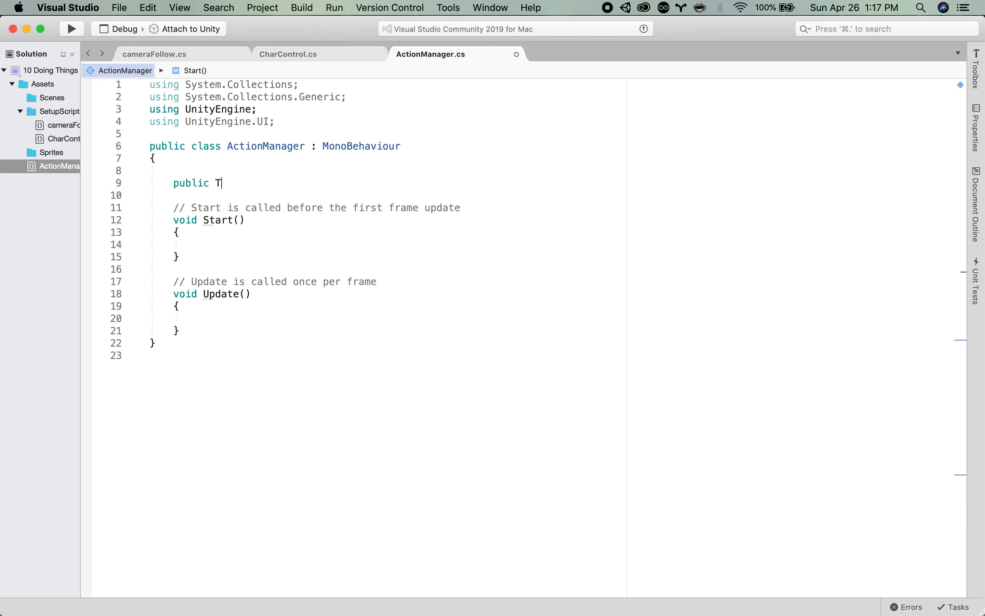
pyautogui.write('ext ')
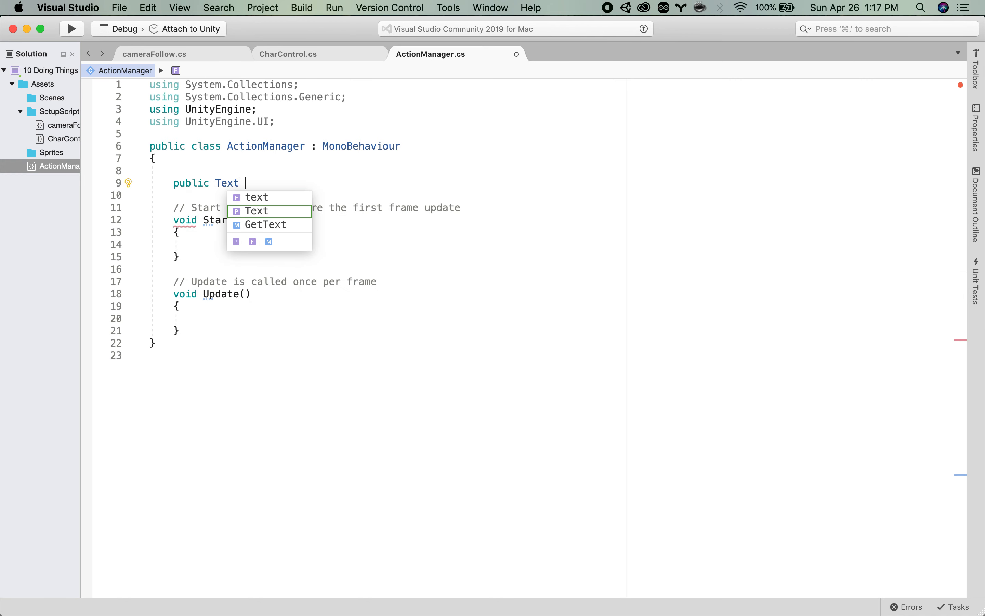
pyautogui.write('horseTex')
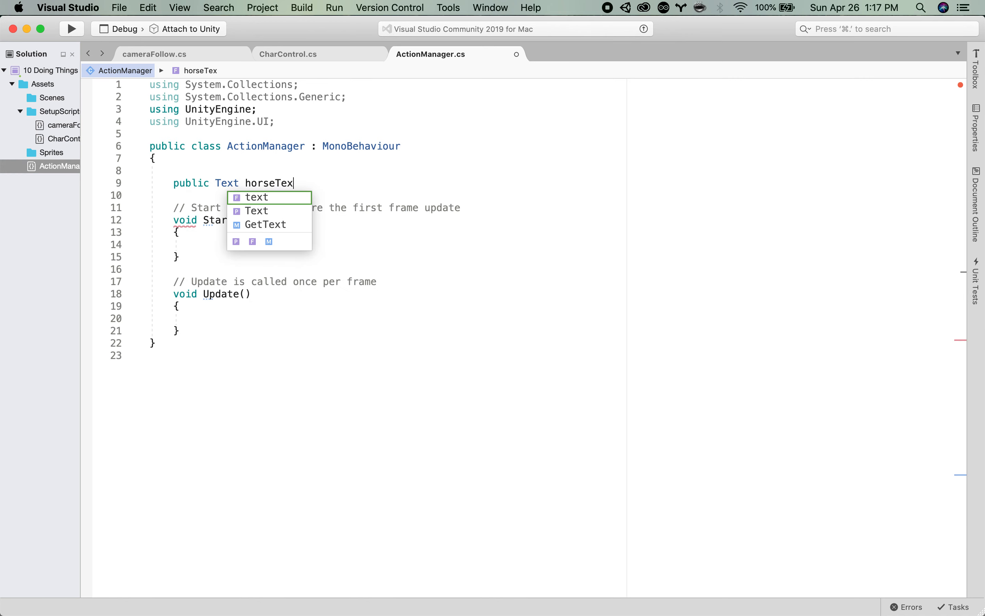
pyautogui.write('t;')
pyautogui.press('Return')
pyautogui.write('pu')
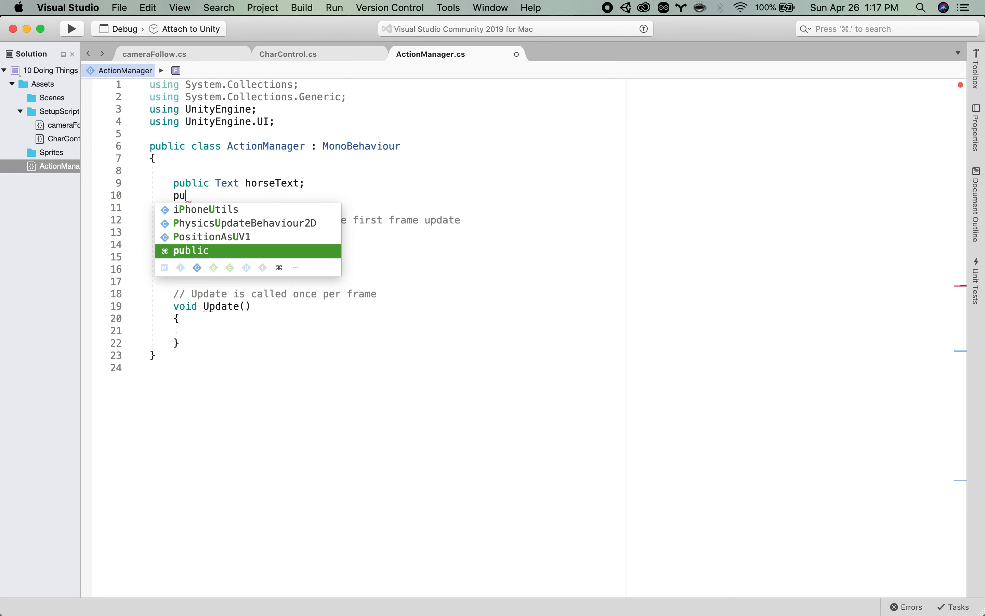
pyautogui.write('blic Text a')
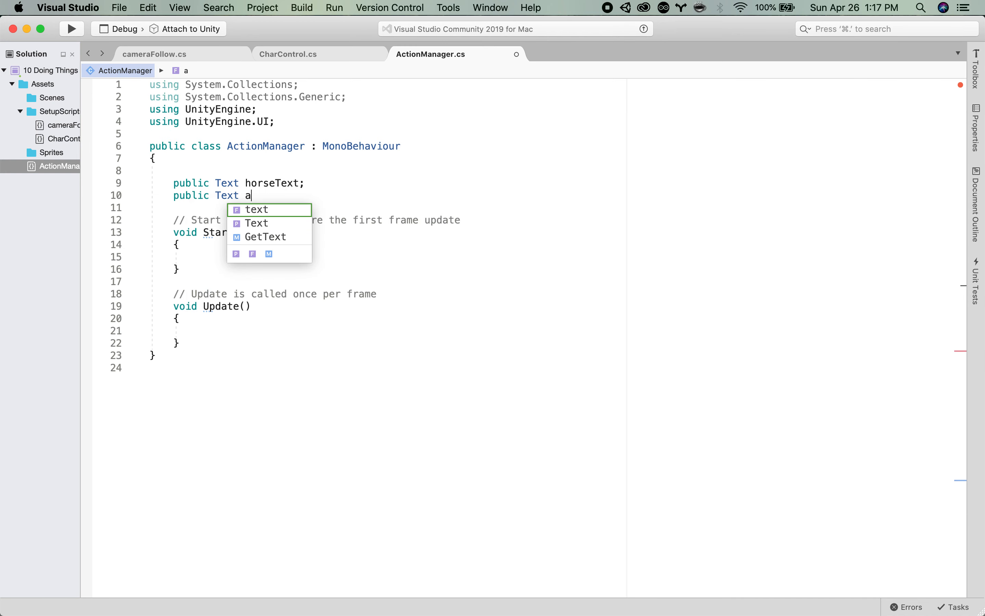
pyautogui.write('ctionText;')
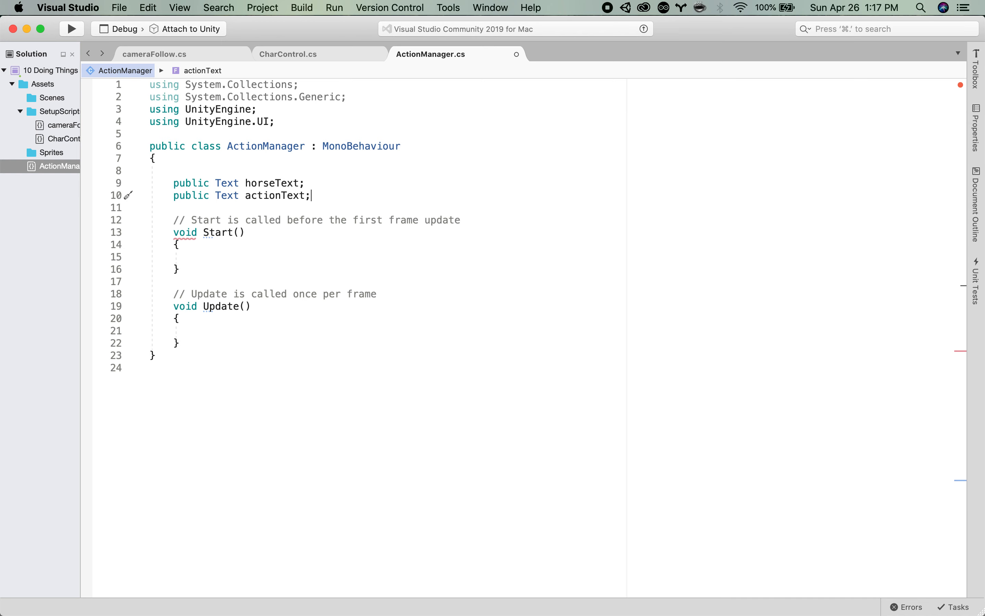
# Declare a float variable named horseTimer below the two Text variables, separated by a blank line
pyautogui.press('Return')
pyautogui.press('Return')
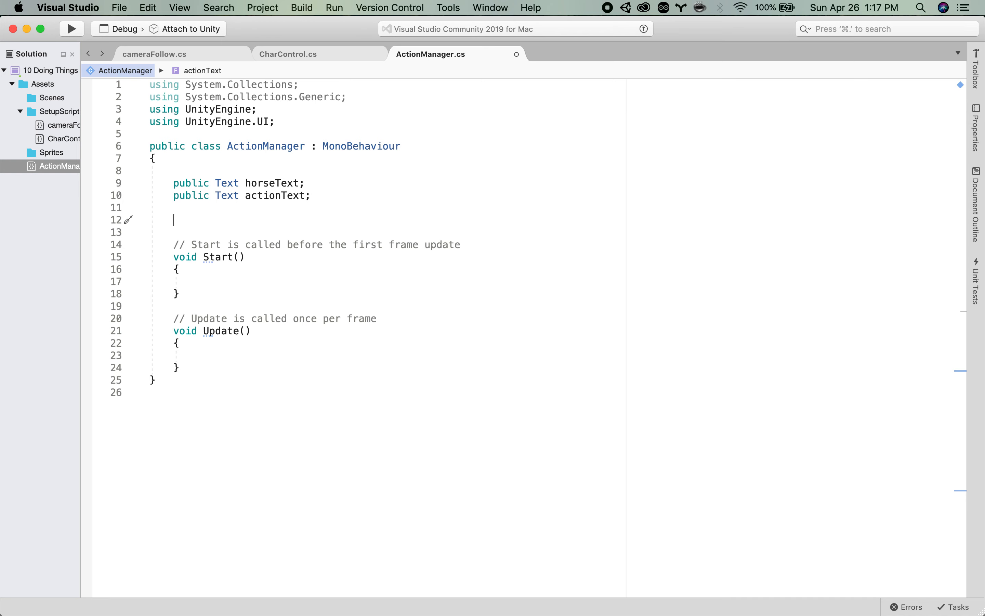
pyautogui.write('float horseTimer;')
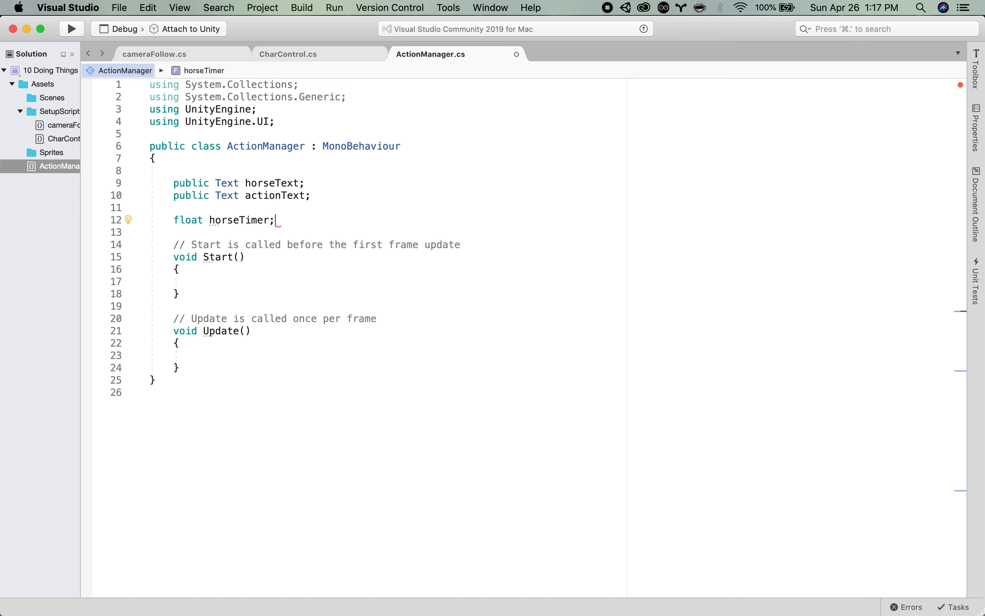
# Declare a float variable named timer directly below the horseTimer declaration in the ActionManager class
pyautogui.press('Return')
pyautogui.write('fl')
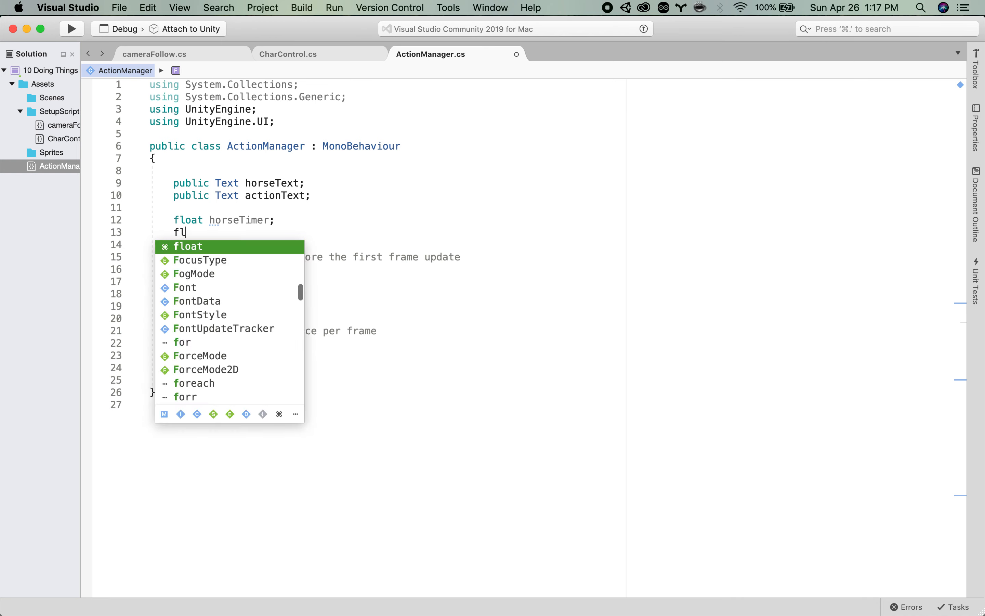
pyautogui.write('oat timer;')
pyautogui.press('Return')
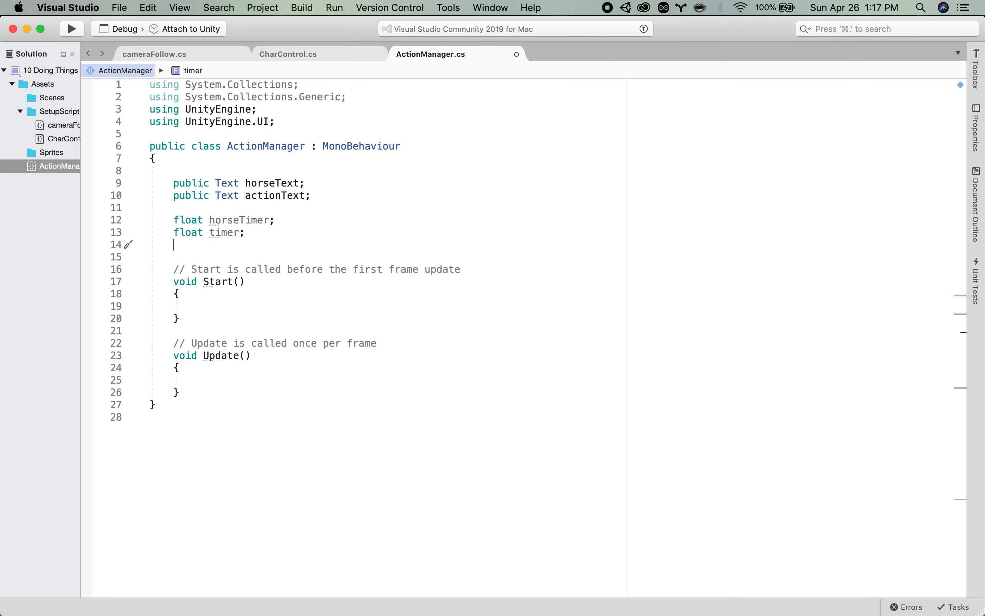
# Begin declaring a string array named horseDialogue below the timer variable, up to its assignment operator
pyautogui.write('str')
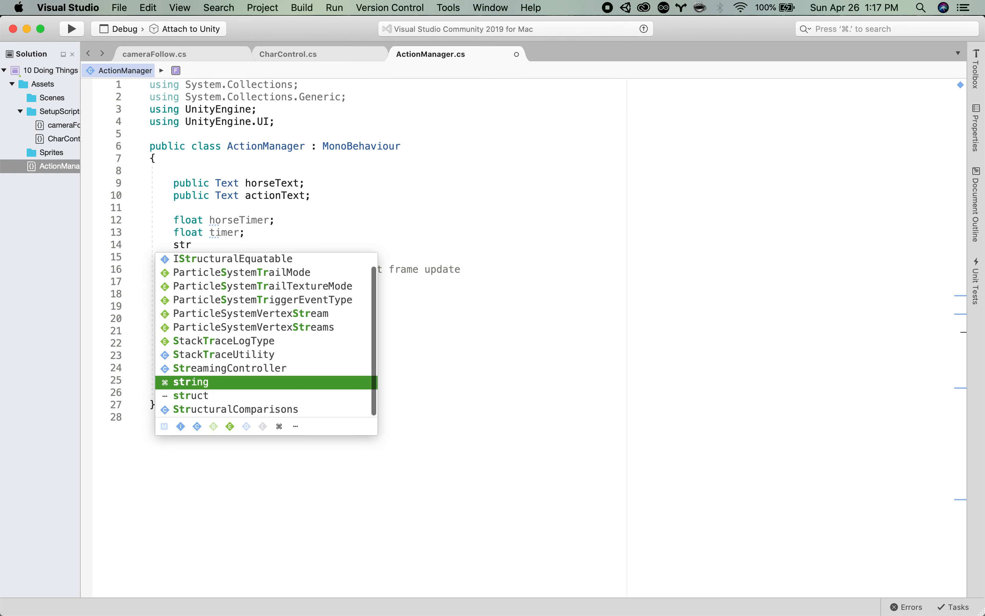
pyautogui.write('ing[] hor')
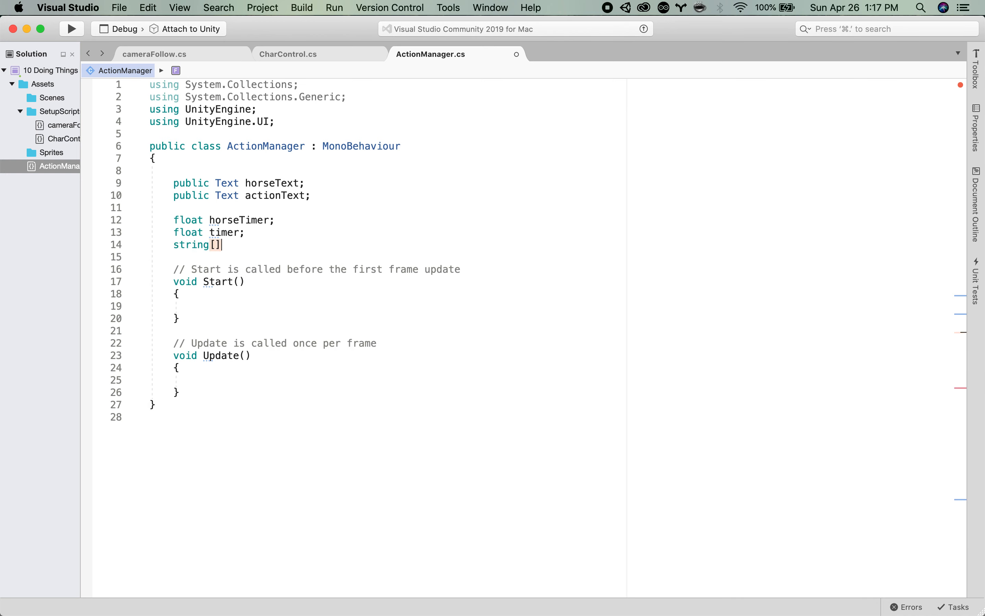
pyautogui.write('se')
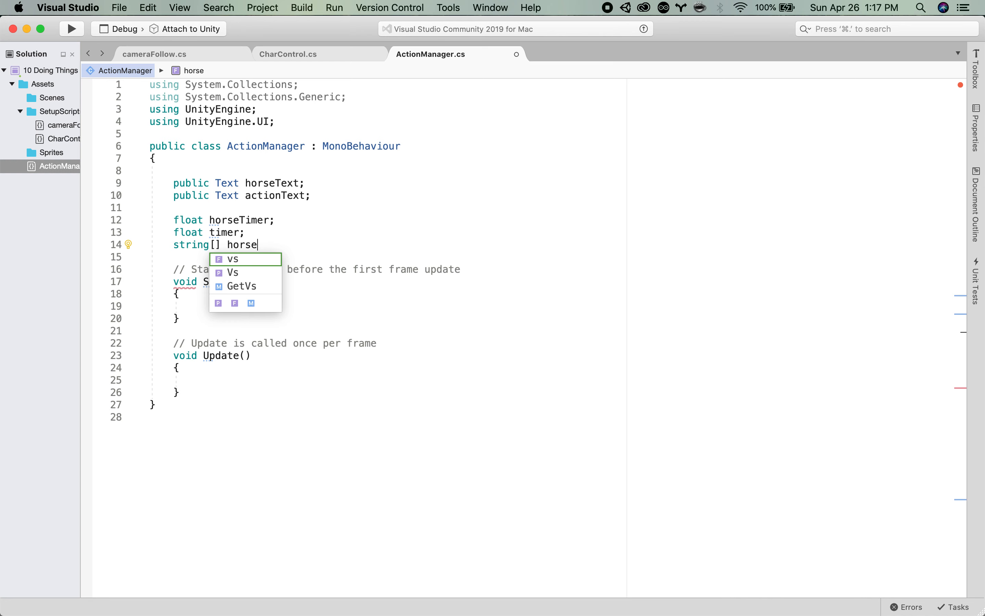
pyautogui.write('Dialogue')
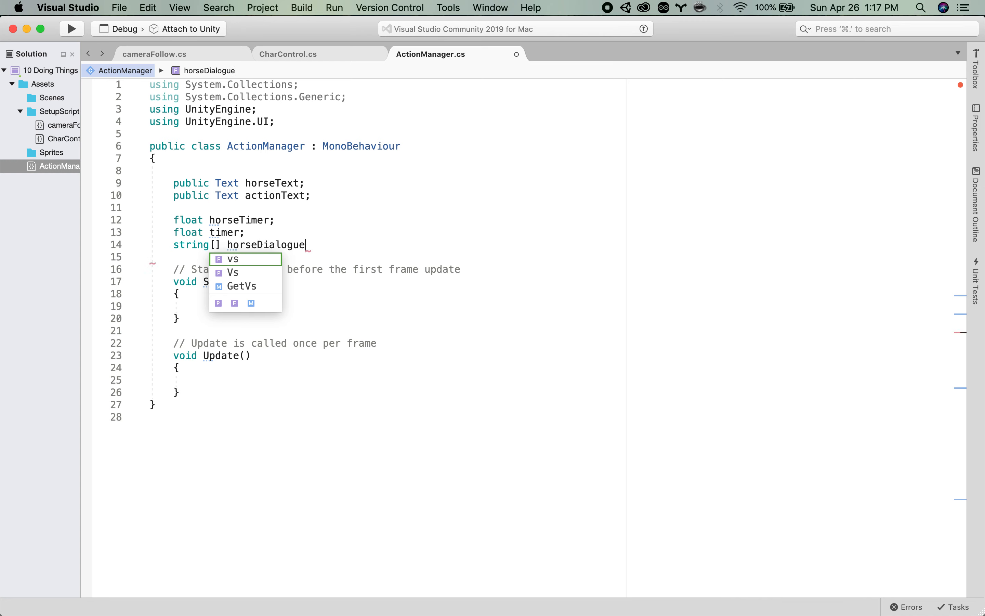
pyautogui.write(' =')
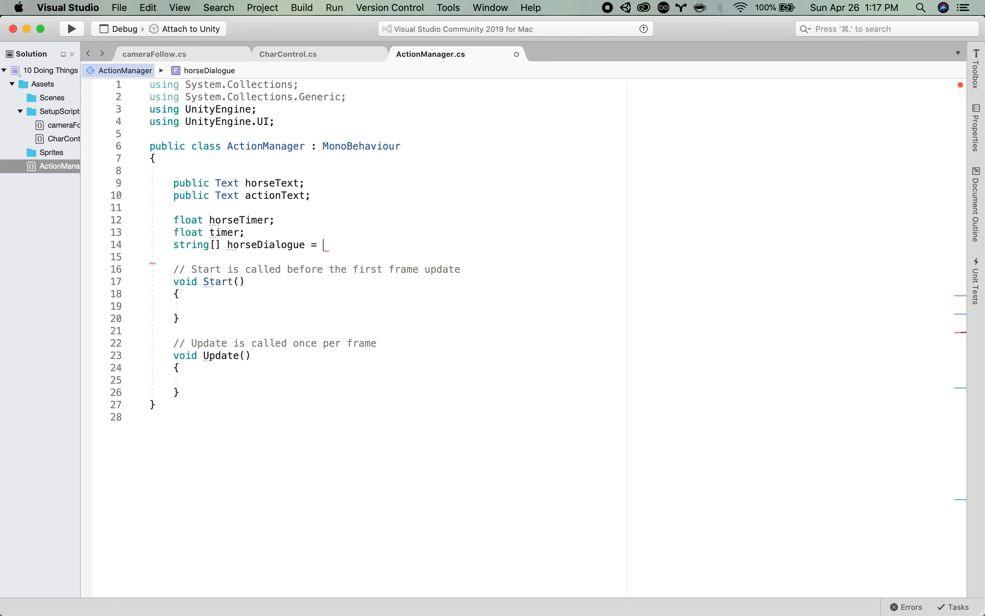